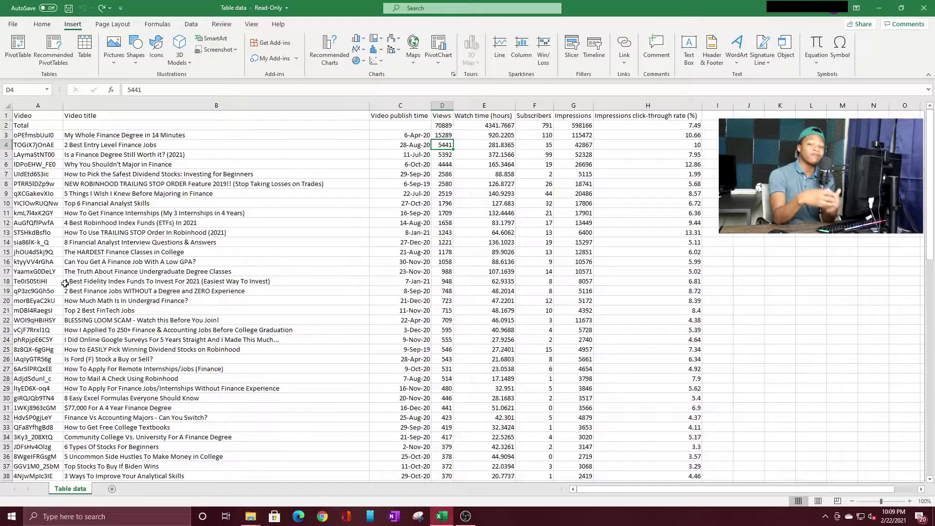
Format the Video publish time column C as Short Date (e.g. 4/6/2020)
{"action": "left_click", "coordinate": [40, 117]}
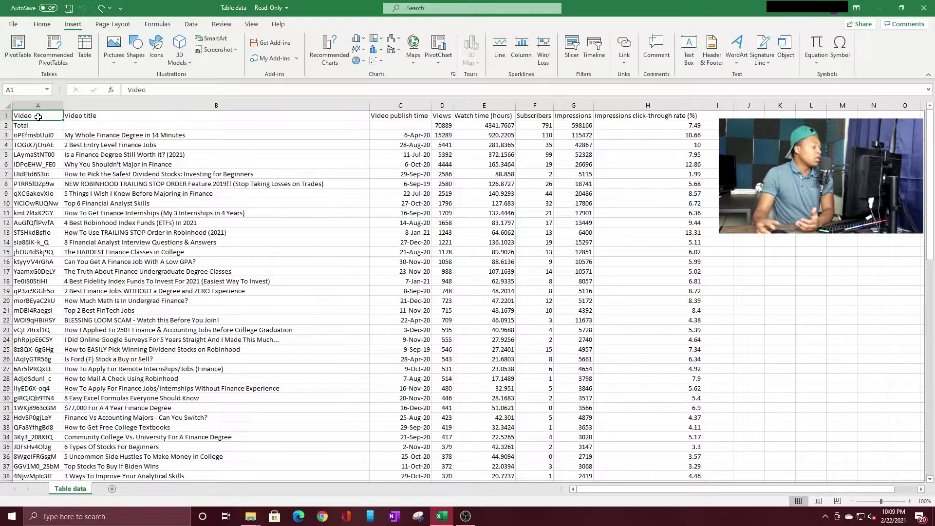
{"action": "left_click", "coordinate": [91, 115]}
{"action": "left_click", "coordinate": [38, 116]}
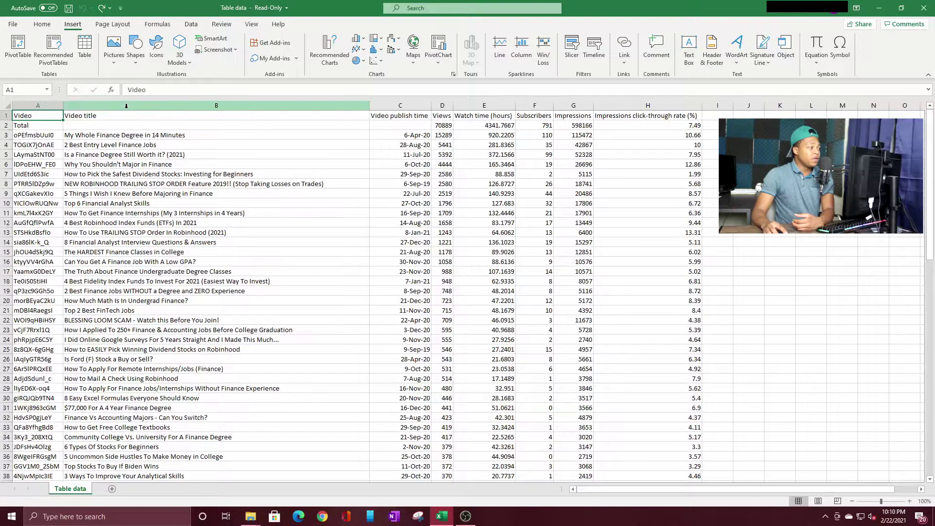
{"action": "left_click", "coordinate": [126, 106]}
{"action": "left_click", "coordinate": [414, 108]}
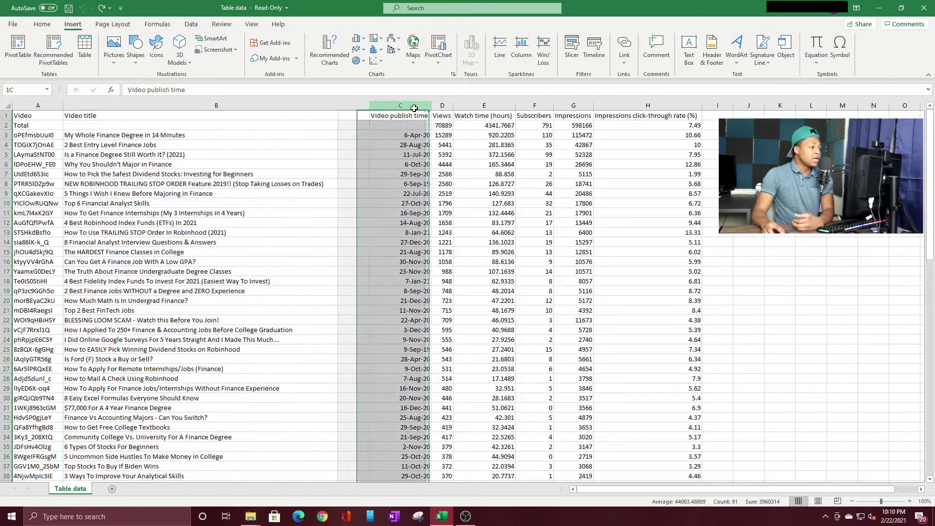
{"action": "left_click_drag", "start_coordinate": [414, 108], "coordinate": [415, 110]}
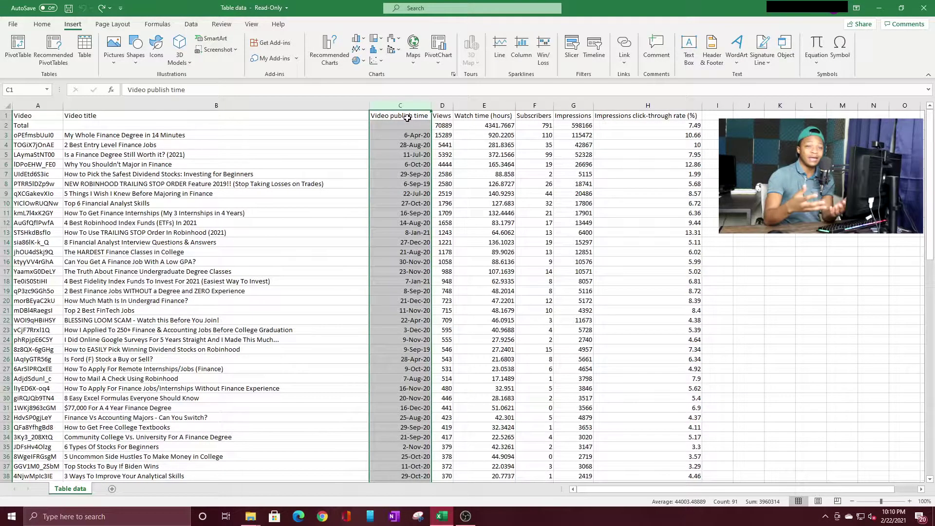
{"action": "left_click", "coordinate": [398, 135]}
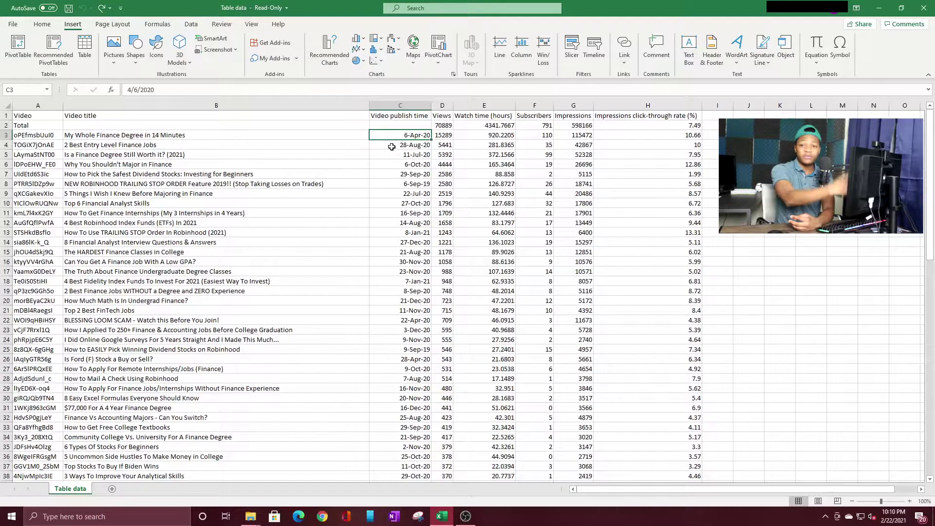
{"action": "left_click", "coordinate": [393, 104]}
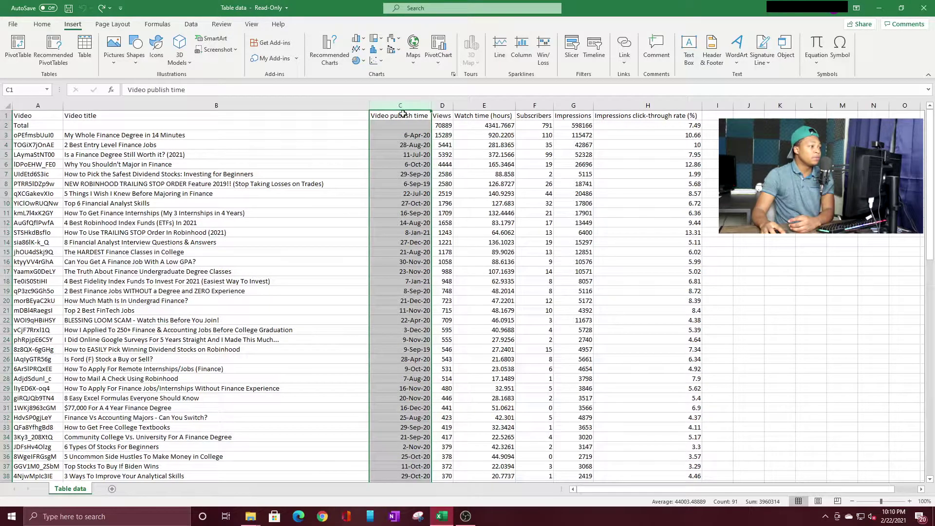
{"action": "left_click", "coordinate": [42, 24]}
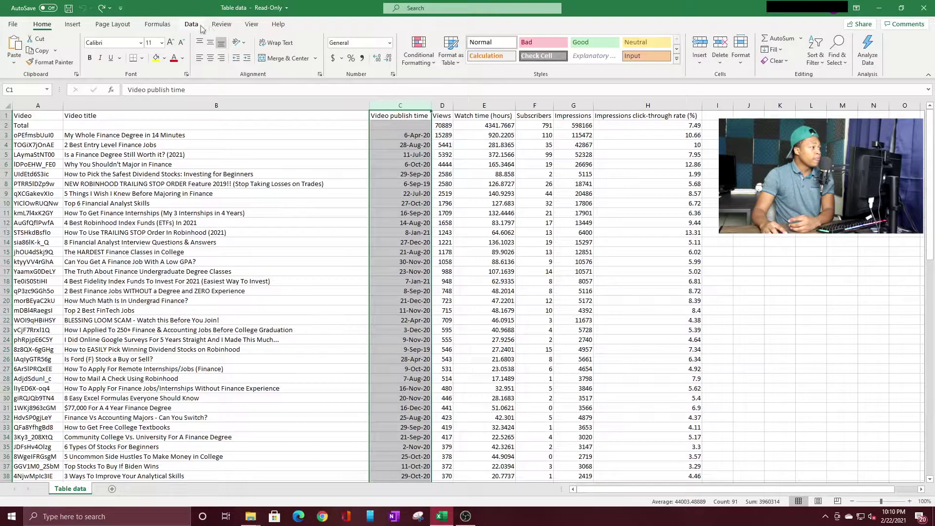
{"action": "left_click", "coordinate": [390, 43]}
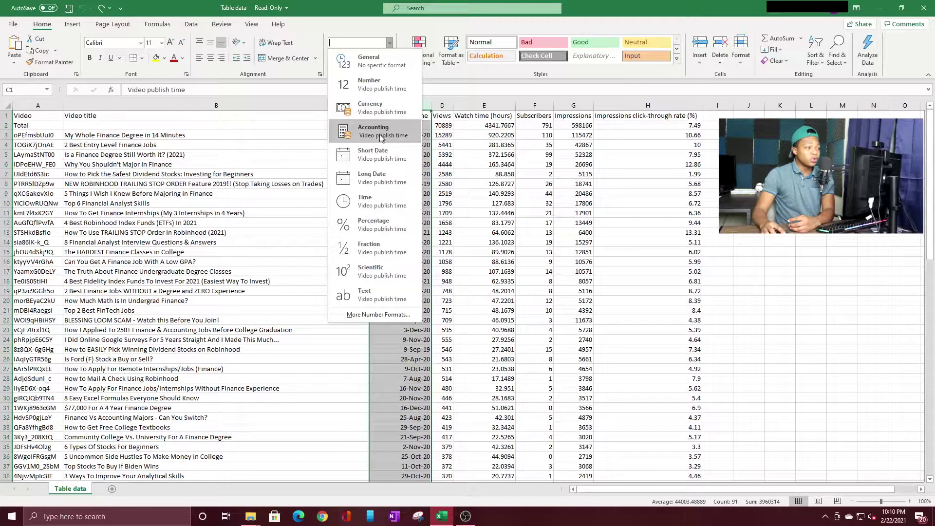
{"action": "left_click", "coordinate": [372, 154]}
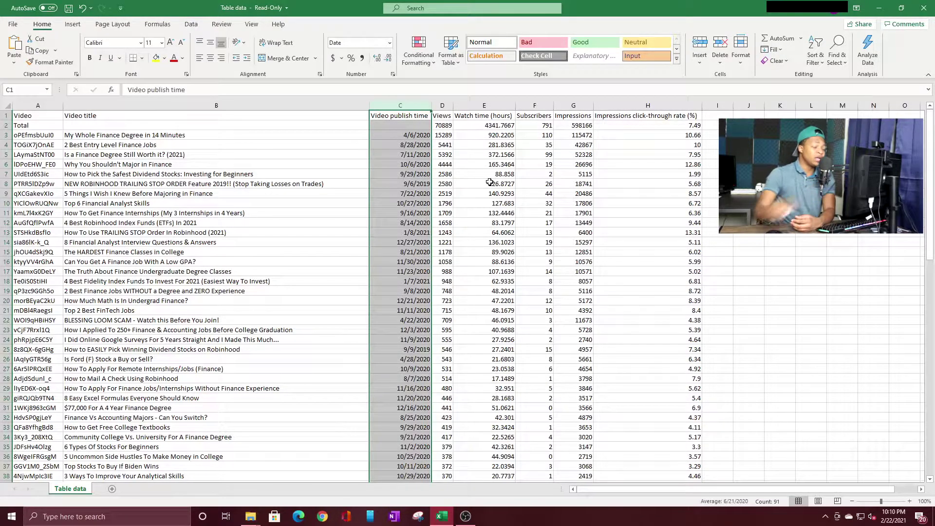
Try Accounting format on the Watch time (hours) column, then undo it
{"action": "left_click", "coordinate": [484, 105]}
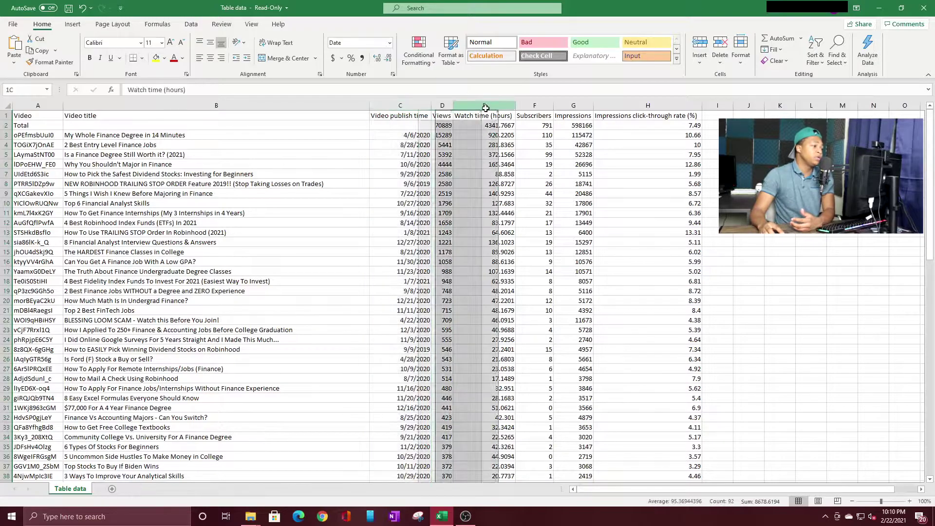
{"action": "left_click", "coordinate": [390, 43]}
{"action": "left_click", "coordinate": [391, 136]}
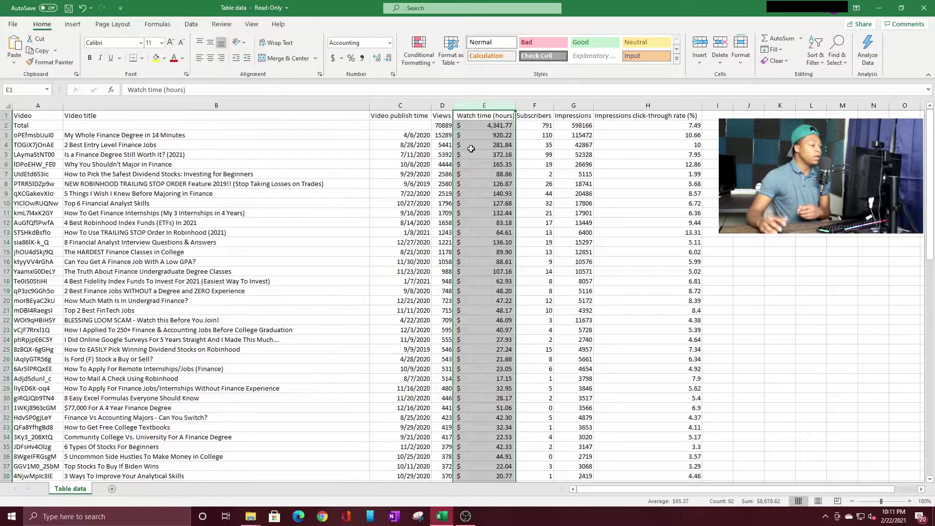
{"action": "key", "text": "ctrl+z"}
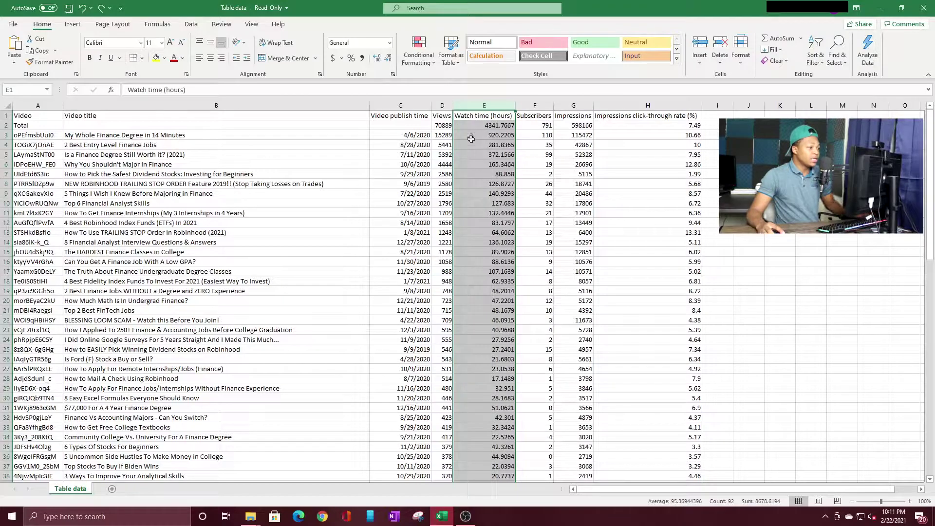
{"action": "left_click", "coordinate": [577, 233]}
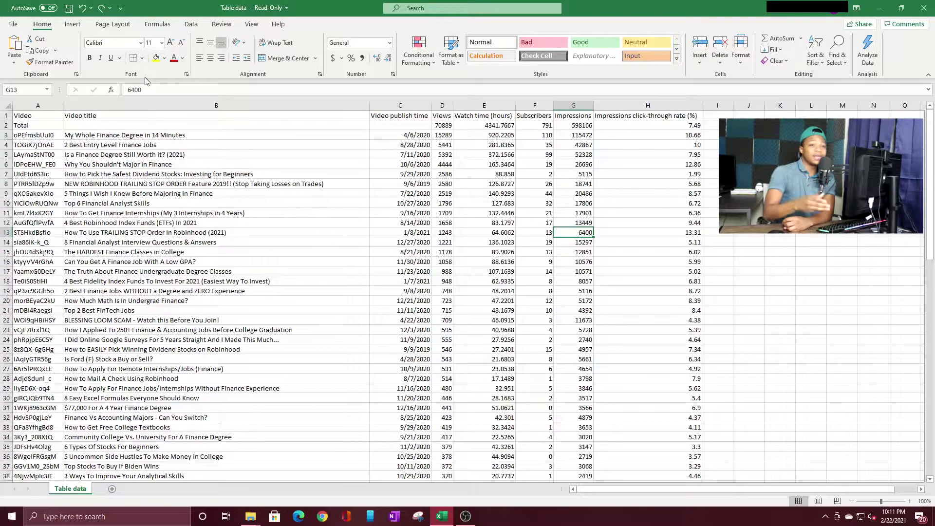
Start a PivotTable from cell A1 with source range $A$1:$H$92
{"action": "key", "text": "ctrl+Home"}
{"action": "left_click", "coordinate": [72, 24]}
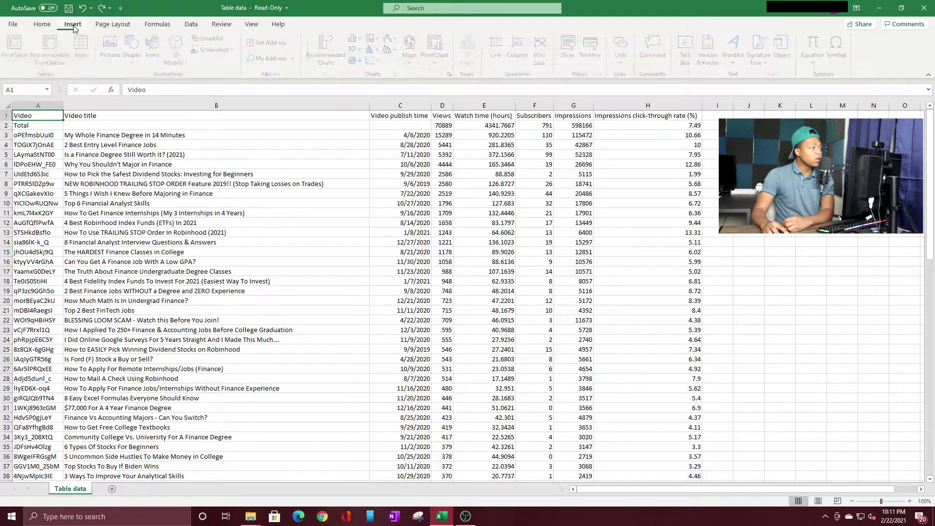
{"action": "left_click", "coordinate": [17, 46]}
{"action": "left_click_drag", "start_coordinate": [443, 169], "coordinate": [425, 126]}
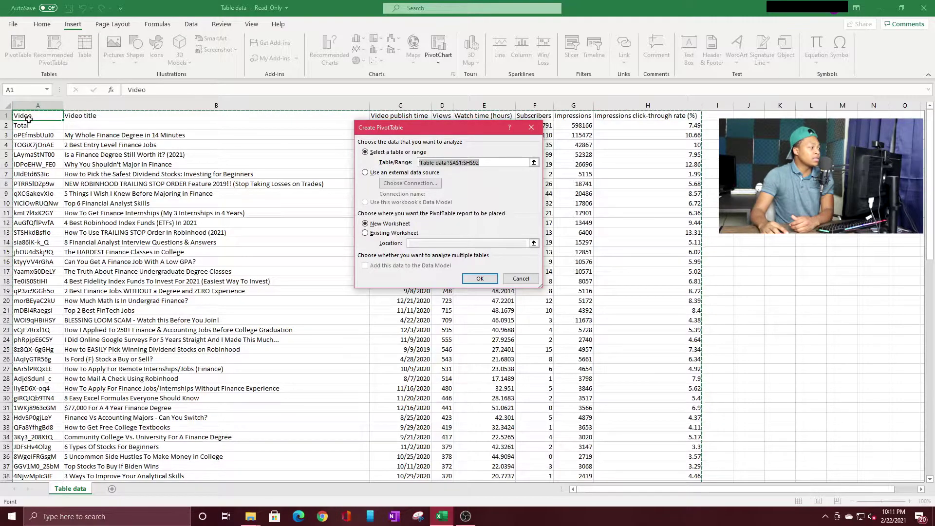
{"action": "left_click_drag", "start_coordinate": [28, 118], "coordinate": [341, 282]}
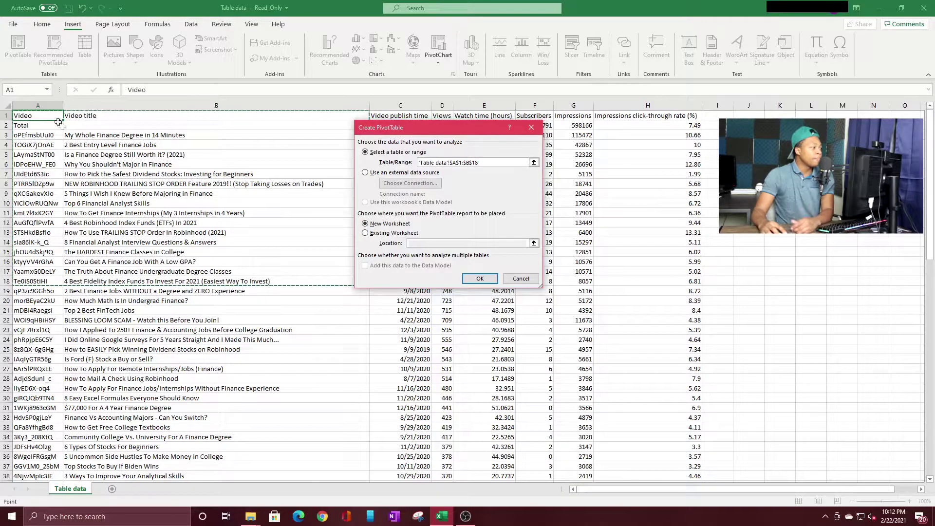
{"action": "left_click", "coordinate": [23, 118]}
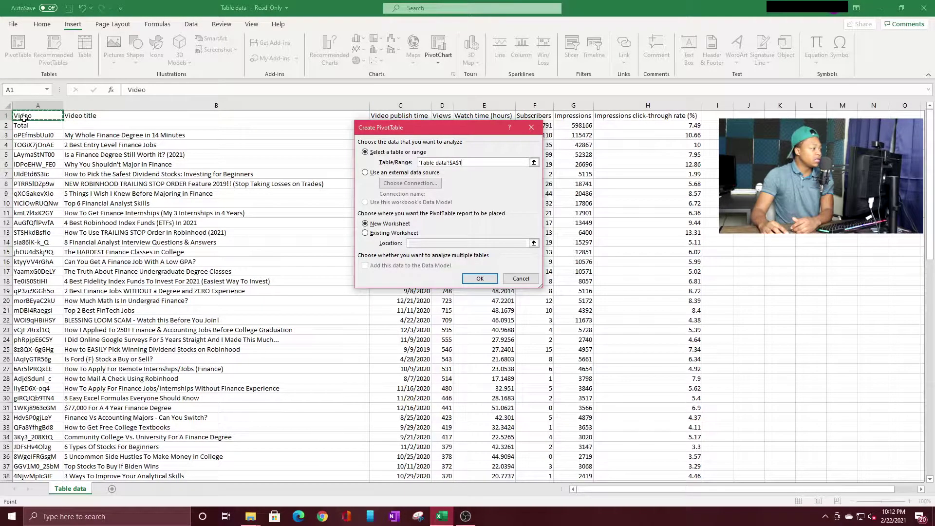
{"action": "key", "text": "ctrl+shift+Right"}
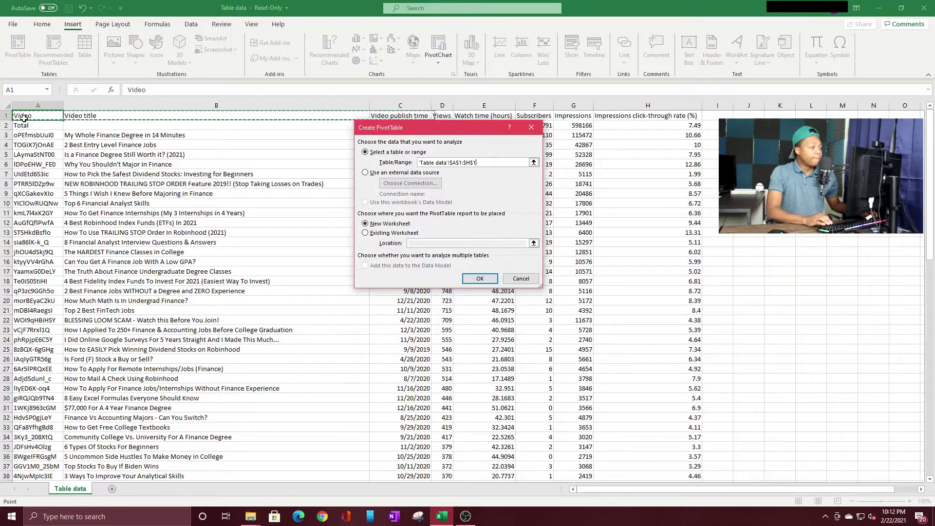
{"action": "key", "text": "ctrl+shift+Down"}
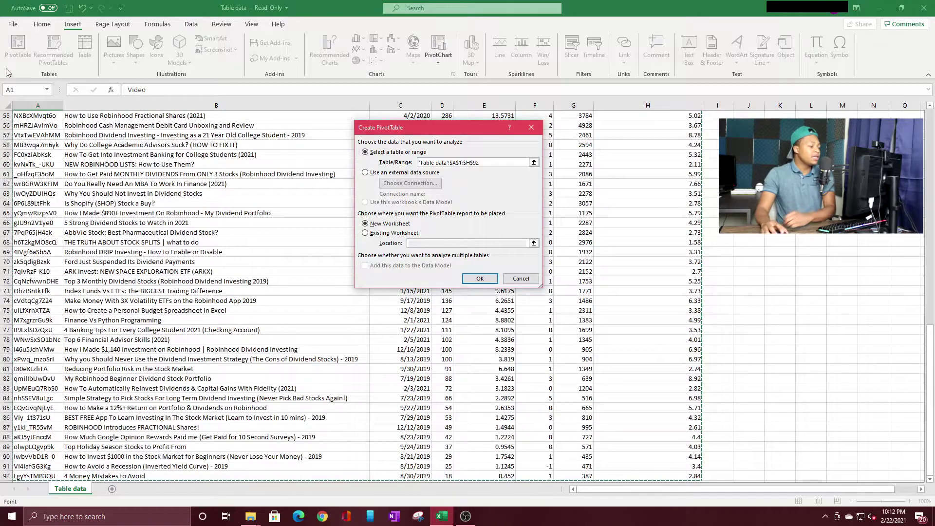
{"action": "scroll", "coordinate": [256, 161], "scroll_direction": "up", "scroll_amount": 15}
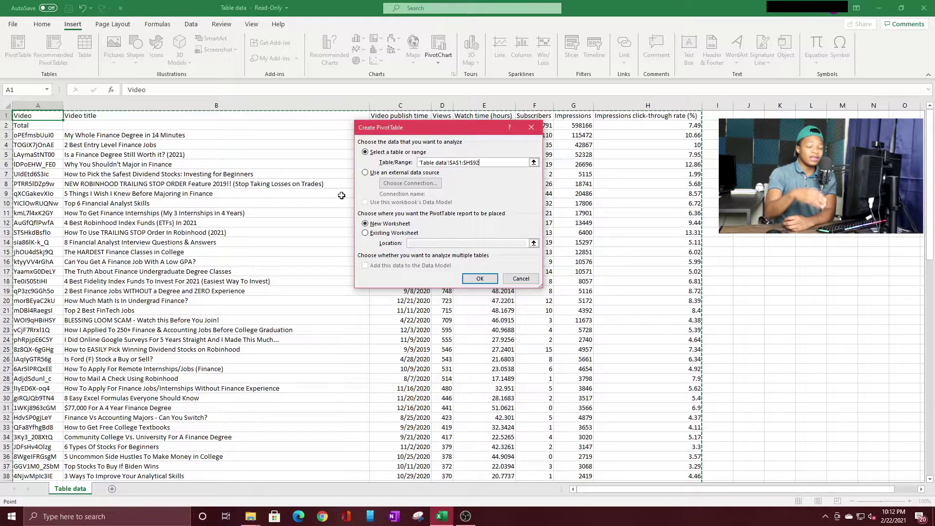
Keep the sheet range as source and place the PivotTable on a new worksheet
{"action": "left_click", "coordinate": [365, 173]}
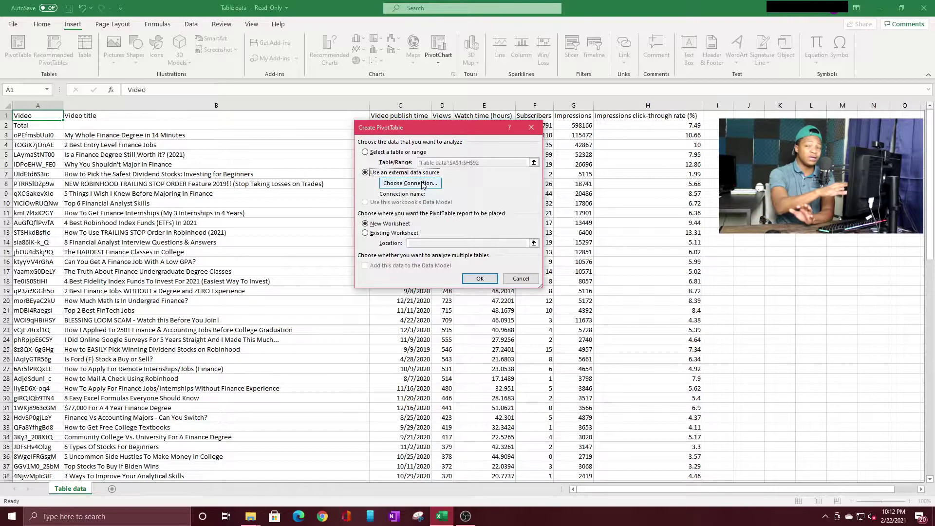
{"action": "left_click", "coordinate": [365, 153]}
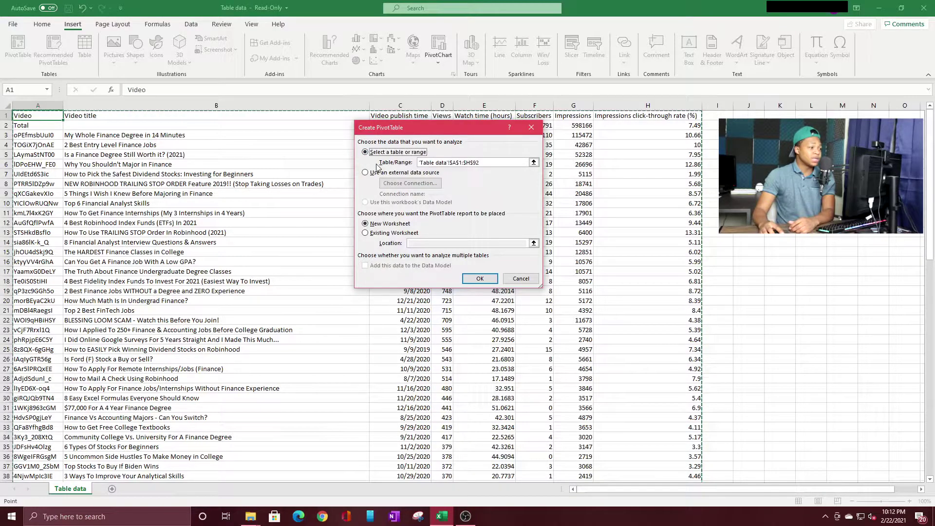
{"action": "scroll", "coordinate": [388, 203], "scroll_direction": "down", "scroll_amount": 1}
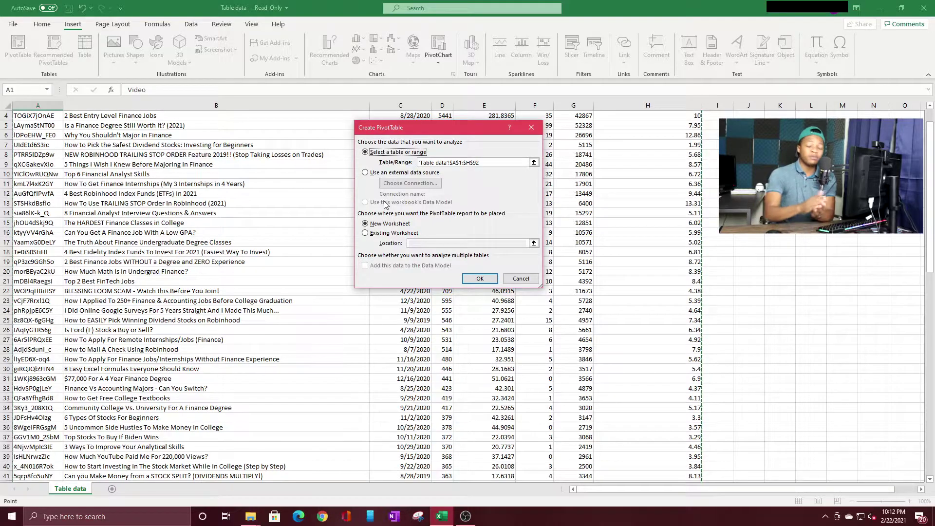
{"action": "left_click", "coordinate": [366, 232]}
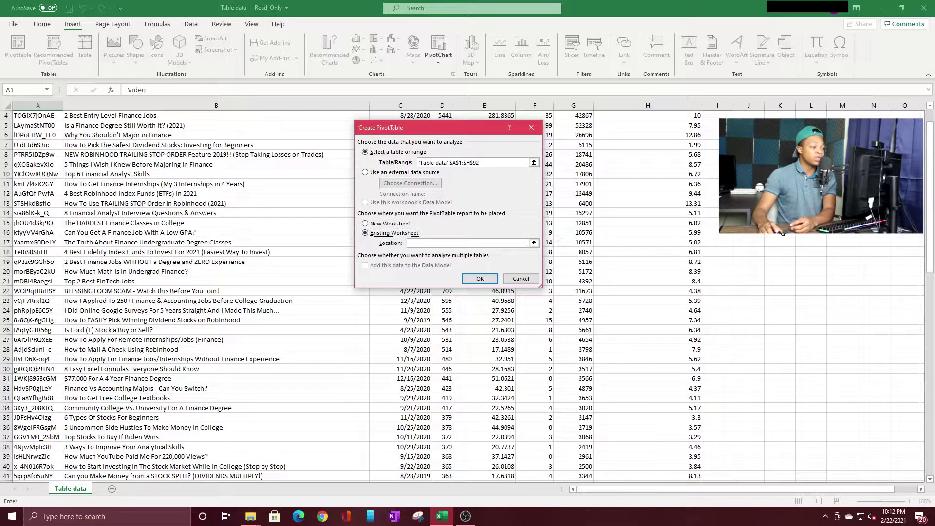
{"action": "left_click", "coordinate": [749, 144]}
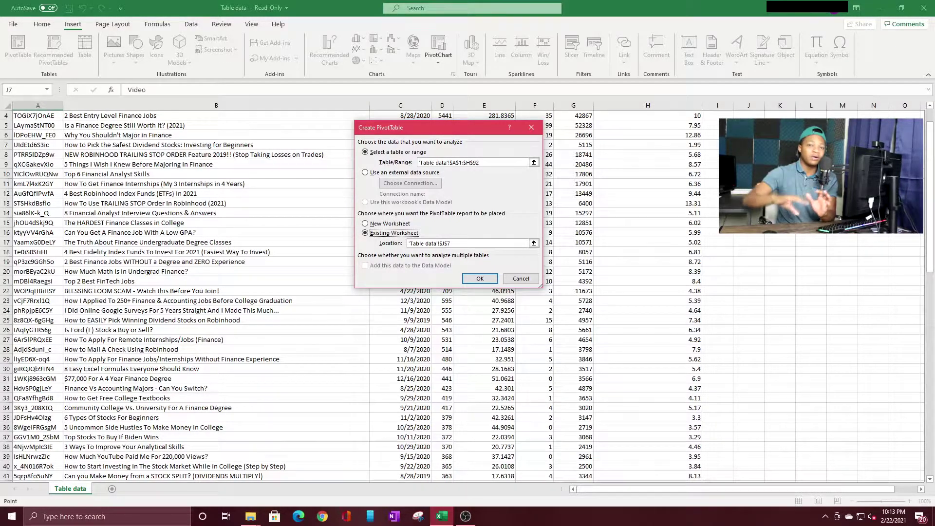
{"action": "left_click", "coordinate": [366, 224]}
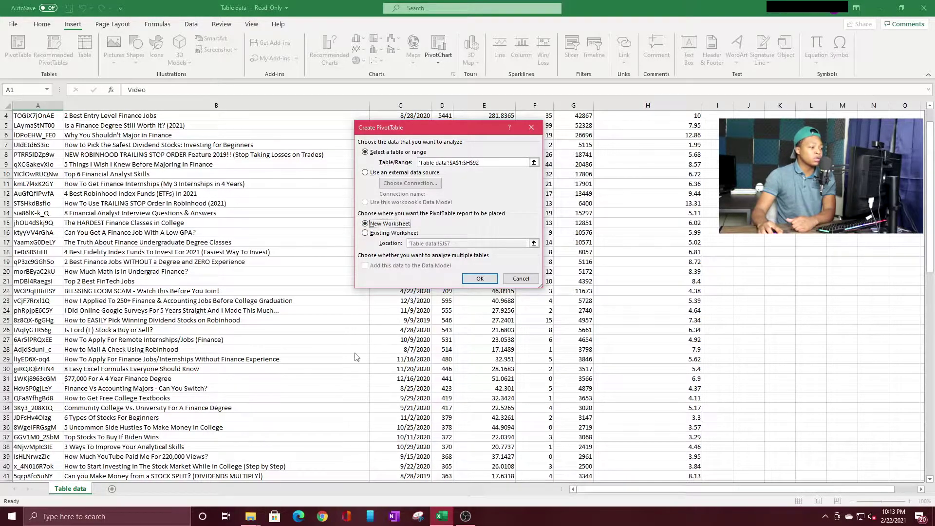
Create PivotTable2 on Sheet2, then review the Video title and publish time headers on Table data
{"action": "left_click", "coordinate": [483, 279]}
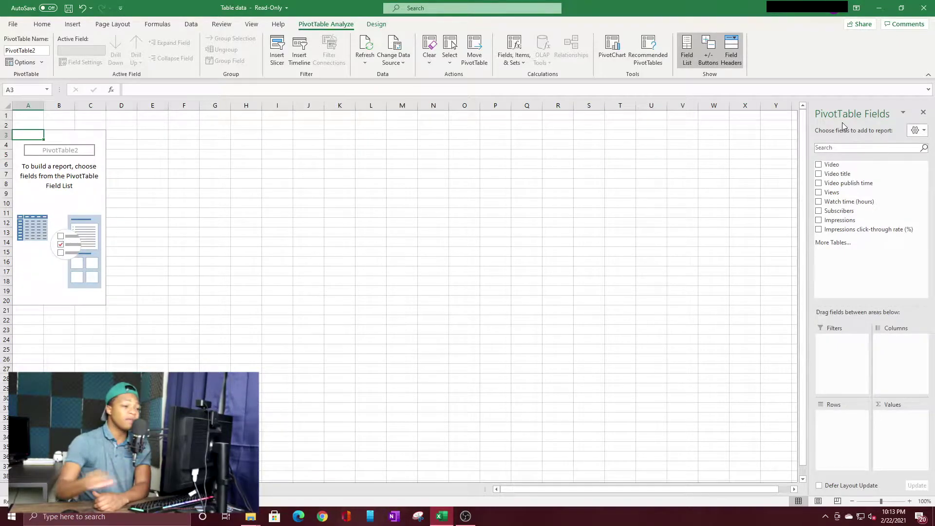
{"action": "key", "text": "ctrl+Page_Up"}
{"action": "scroll", "coordinate": [3, 160], "scroll_direction": "up", "scroll_amount": 1}
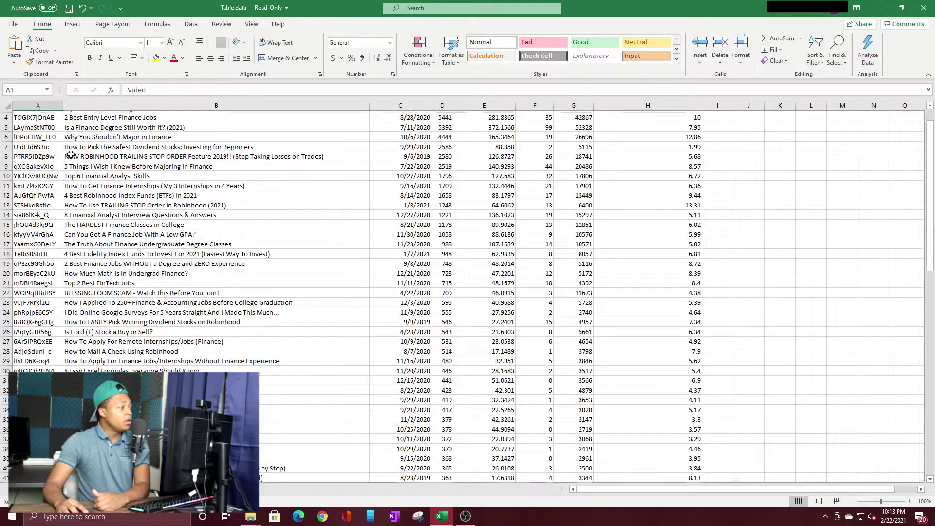
{"action": "left_click", "coordinate": [100, 117]}
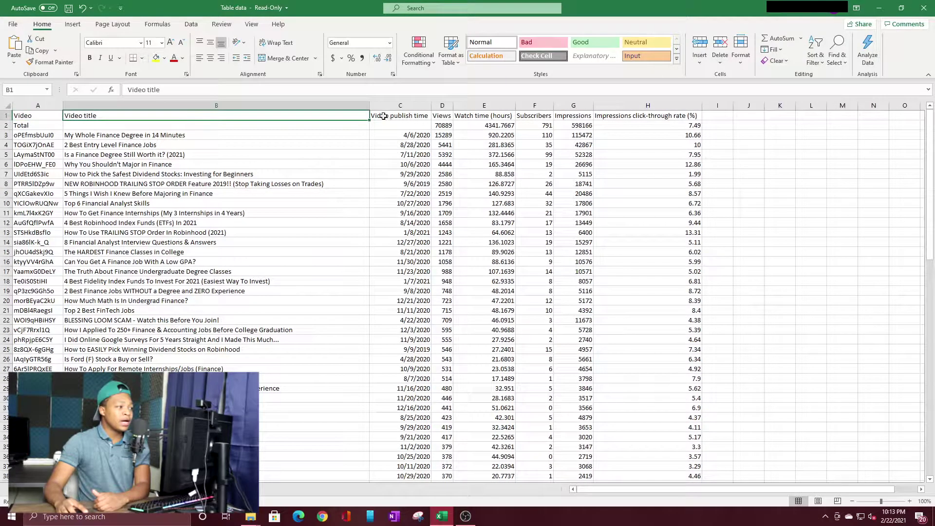
{"action": "left_click", "coordinate": [385, 116]}
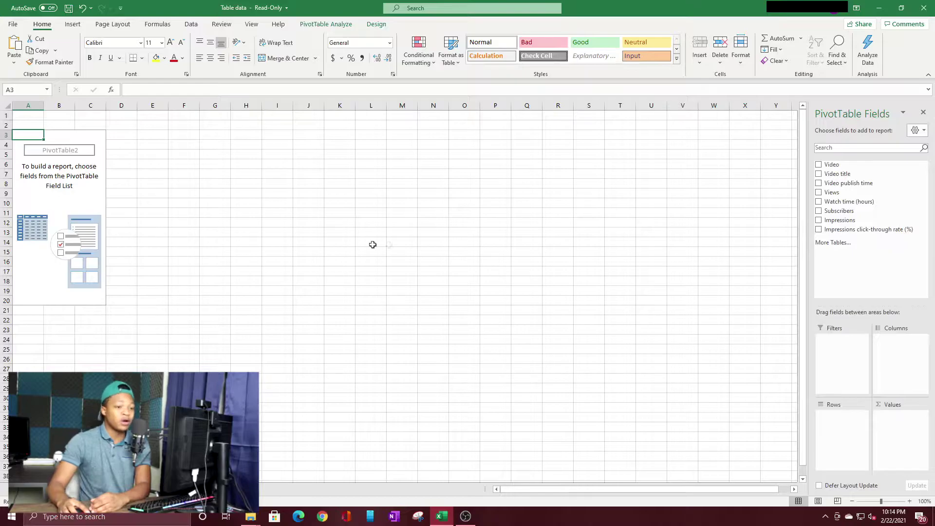
Add Video title as row labels and Sum of Subscribers as a value
{"action": "left_click_drag", "start_coordinate": [847, 174], "coordinate": [842, 441]}
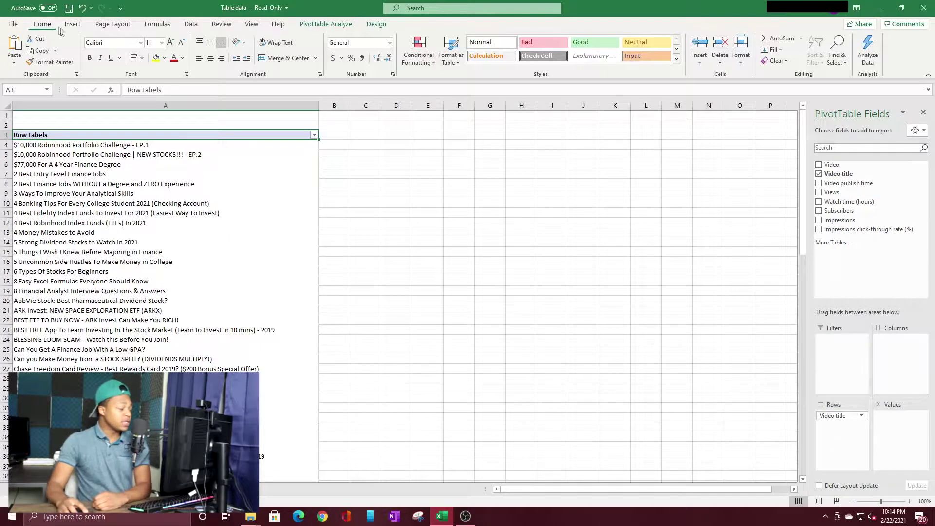
{"action": "scroll", "coordinate": [118, 207], "scroll_direction": "down", "scroll_amount": 3}
{"action": "scroll", "coordinate": [117, 207], "scroll_direction": "up", "scroll_amount": 3}
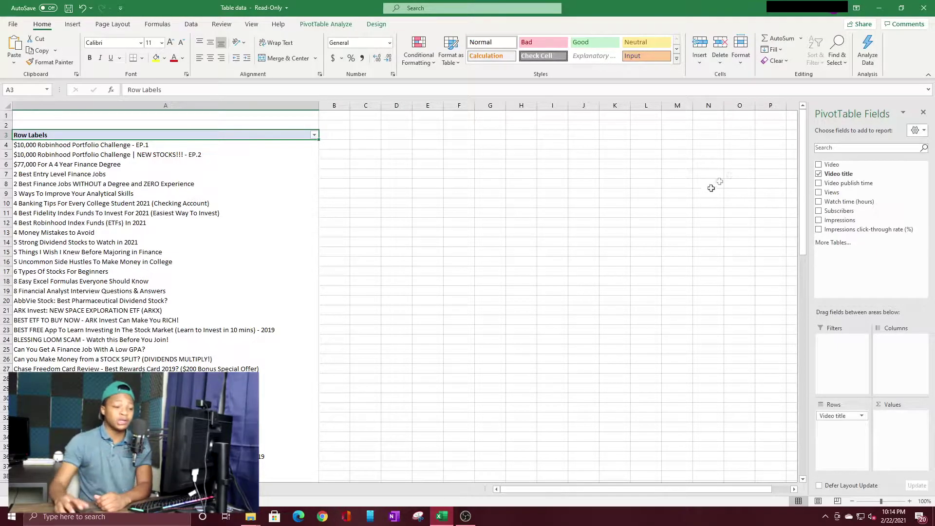
{"action": "left_click_drag", "start_coordinate": [838, 210], "coordinate": [897, 434]}
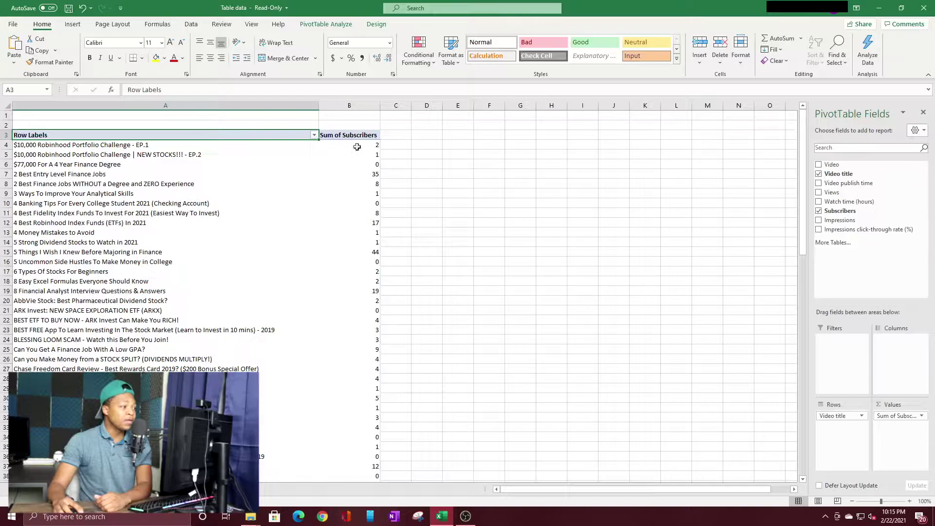
Check subscriber totals per title, then move Subscribers into the Columns area
{"action": "left_click", "coordinate": [80, 147]}
{"action": "left_click", "coordinate": [372, 145]}
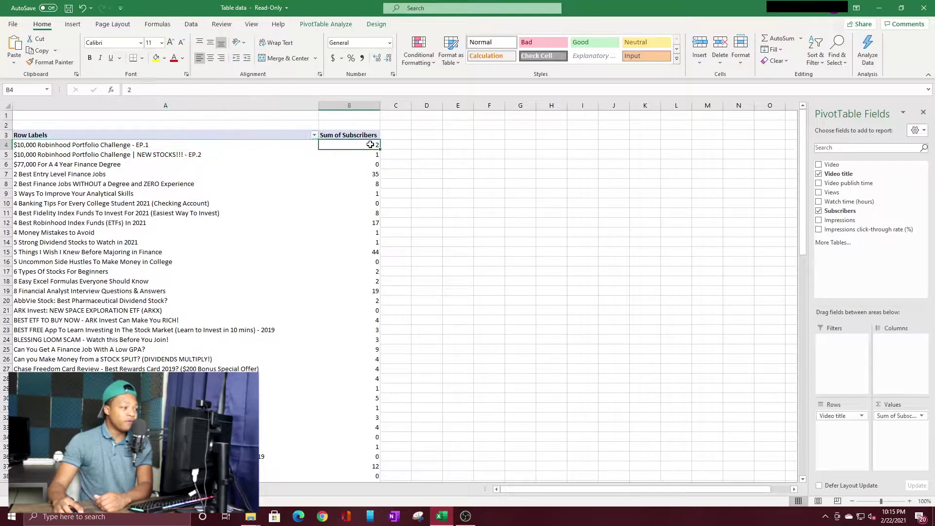
{"action": "left_click", "coordinate": [367, 177]}
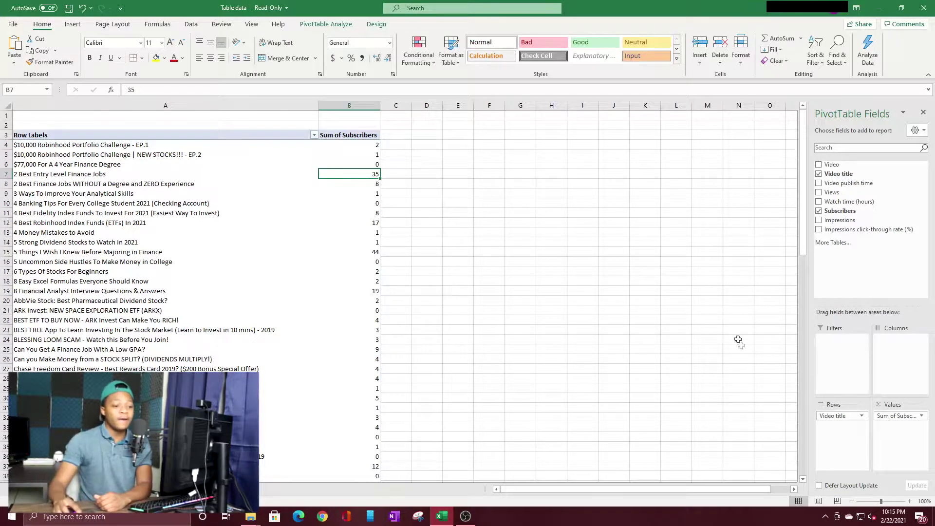
{"action": "left_click", "coordinate": [900, 416]}
{"action": "left_click_drag", "start_coordinate": [899, 417], "coordinate": [898, 368]}
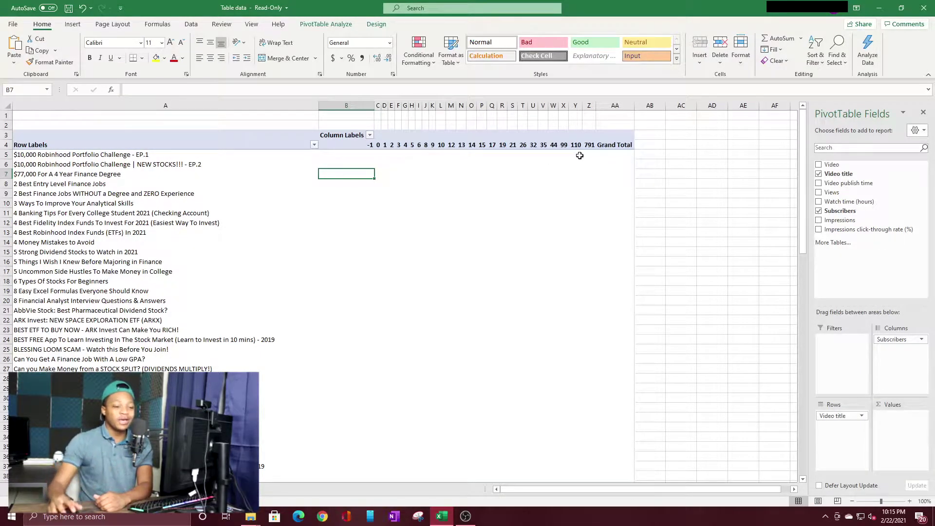
Return Subscribers to Values and add Sum of Views, checking 2 Best Entry Level Finance Jobs
{"action": "left_click_drag", "start_coordinate": [898, 339], "coordinate": [908, 470]}
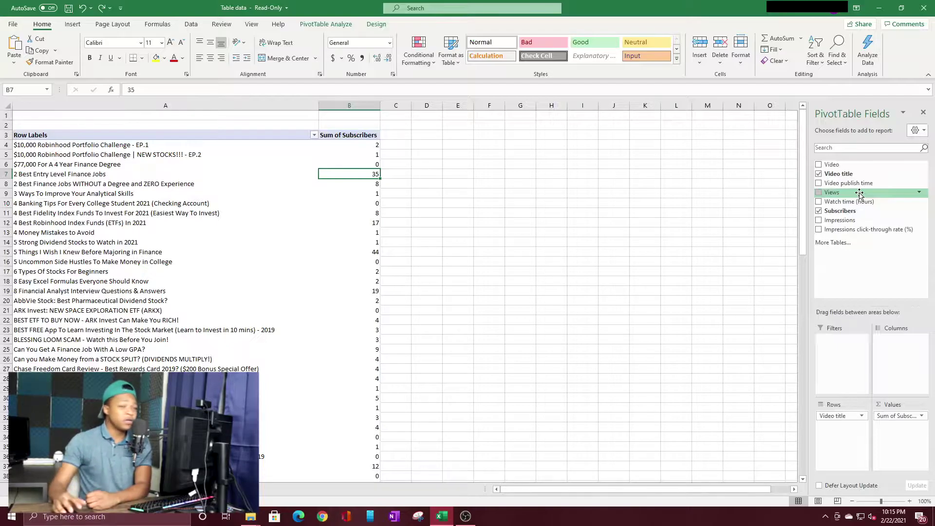
{"action": "left_click", "coordinate": [859, 194]}
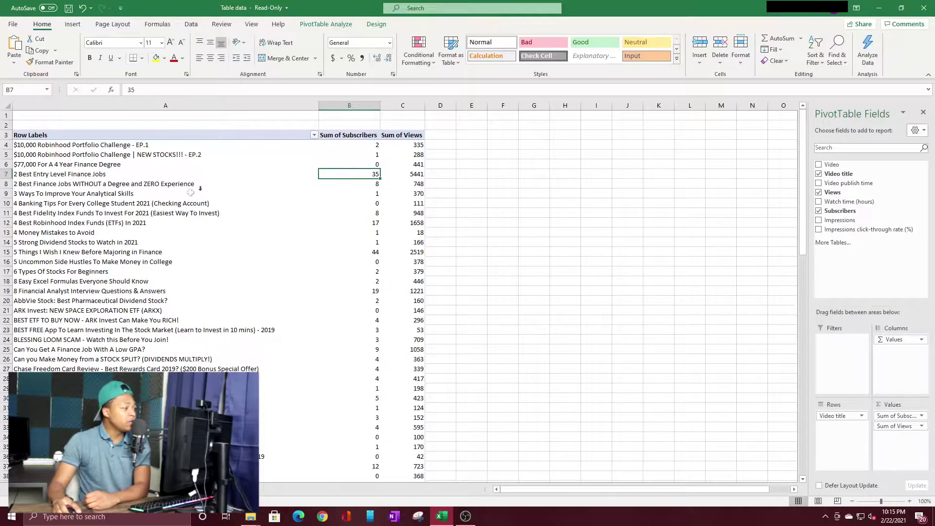
{"action": "left_click", "coordinate": [7, 175]}
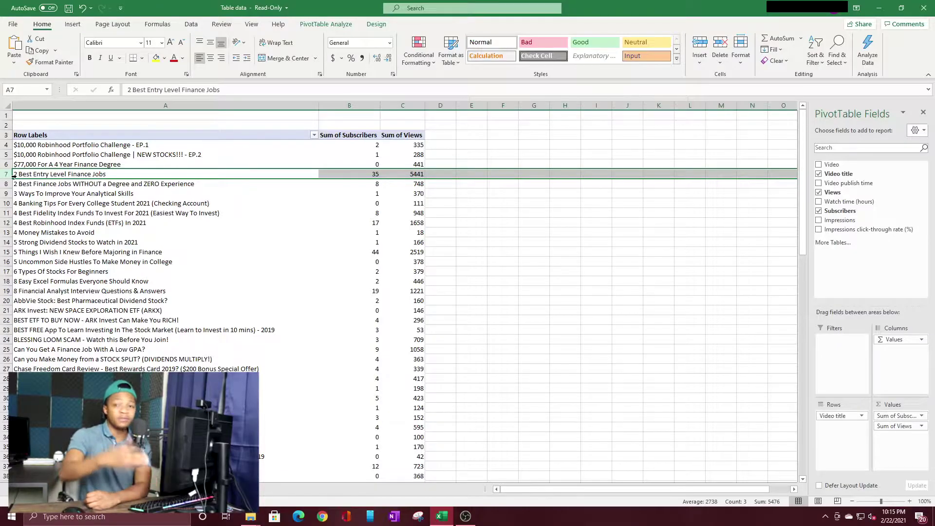
{"action": "left_click", "coordinate": [368, 176]}
{"action": "left_click", "coordinate": [411, 175]}
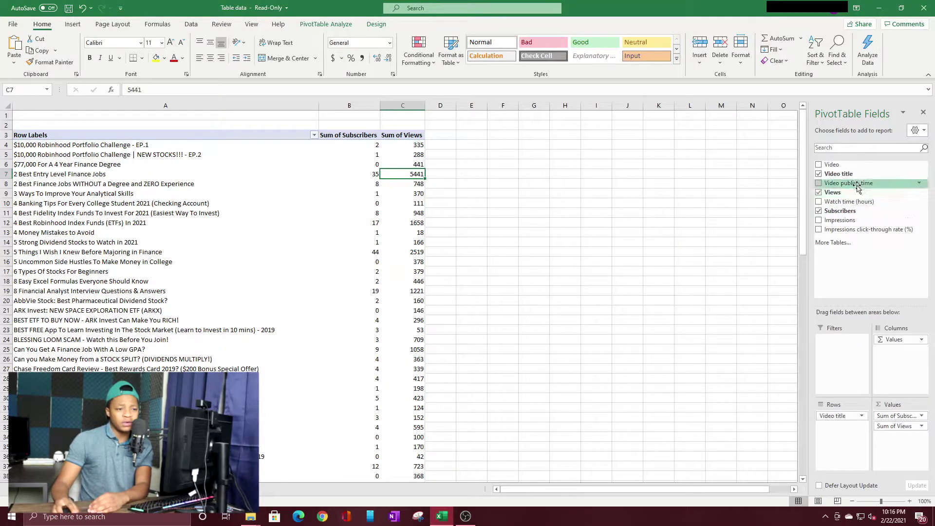
Try Video publish time as a counted value, then as a row field under each title
{"action": "left_click_drag", "start_coordinate": [858, 187], "coordinate": [910, 460]}
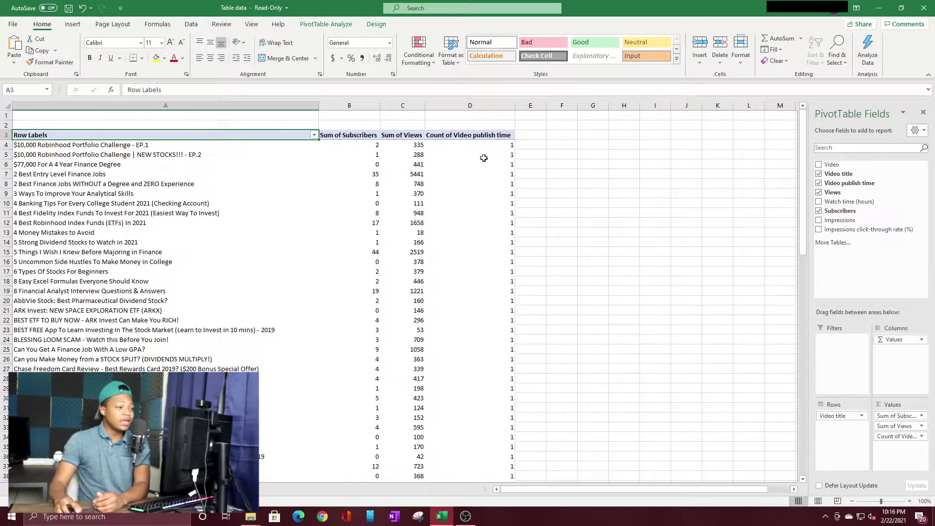
{"action": "left_click", "coordinate": [487, 138]}
{"action": "left_click", "coordinate": [489, 153]}
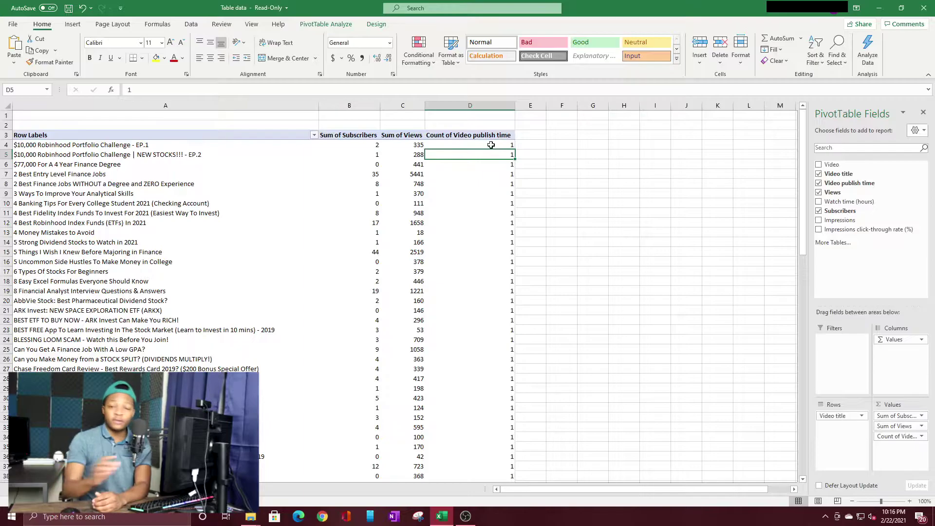
{"action": "mouse_move", "coordinate": [491, 144]}
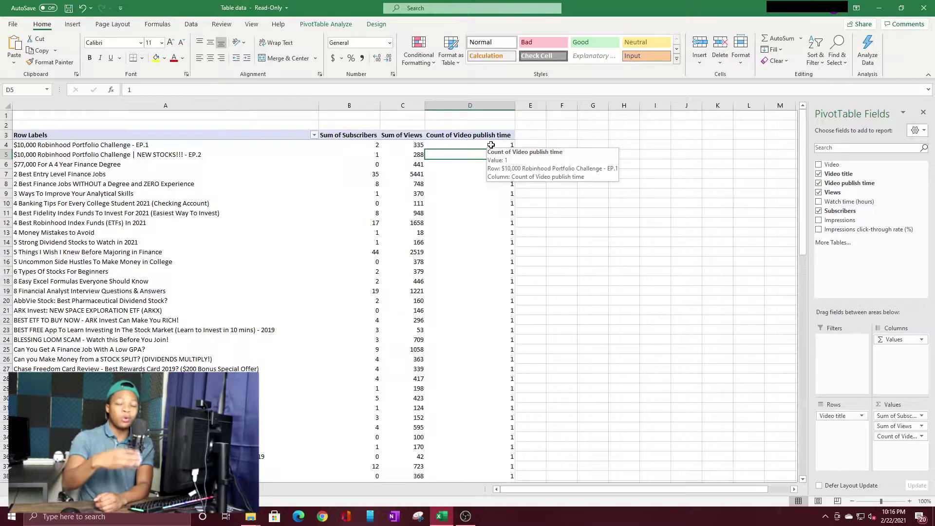
{"action": "scroll", "coordinate": [521, 250], "scroll_direction": "down", "scroll_amount": 1}
{"action": "scroll", "coordinate": [522, 250], "scroll_direction": "up", "scroll_amount": 1}
{"action": "left_click_drag", "start_coordinate": [898, 436], "coordinate": [848, 463]}
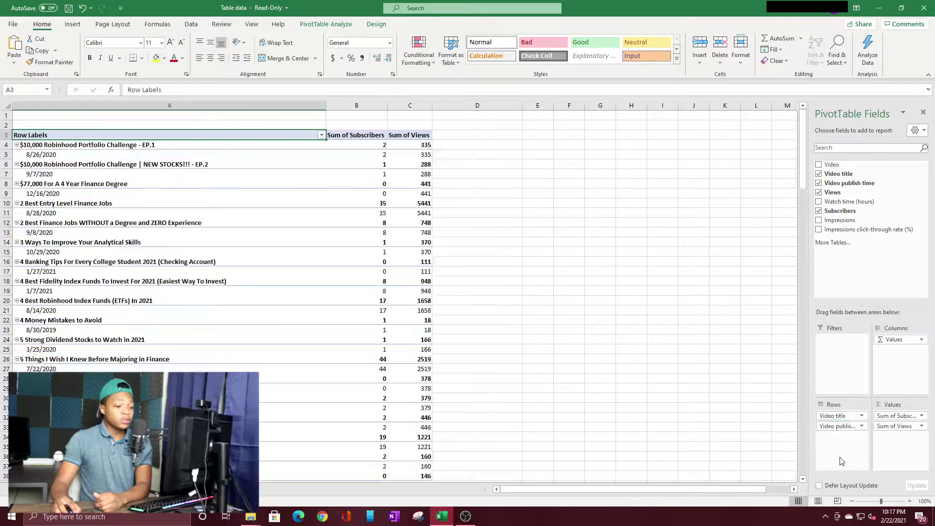
{"action": "left_click", "coordinate": [49, 147]}
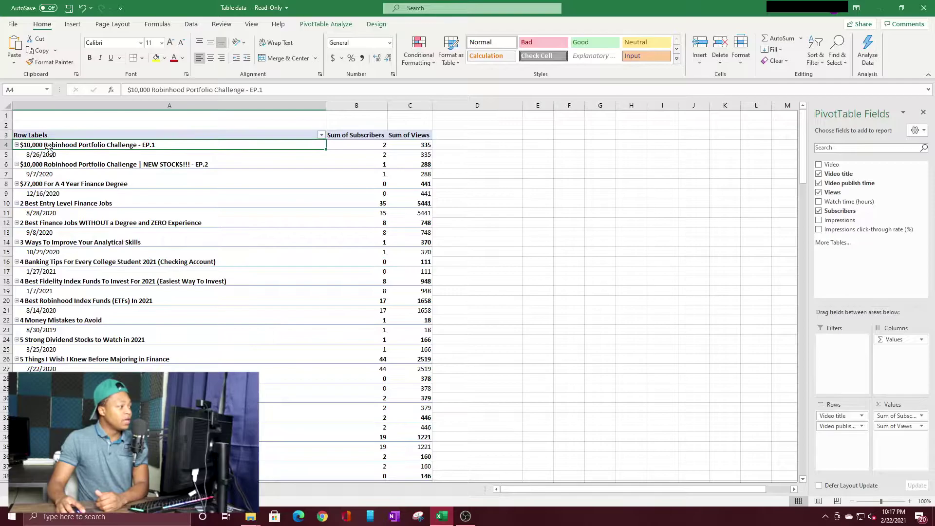
{"action": "left_click", "coordinate": [49, 152]}
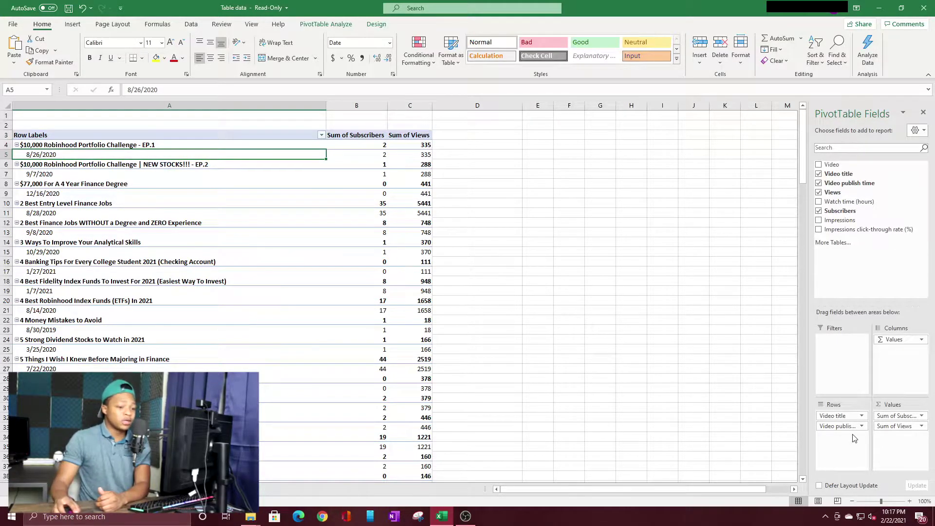
Spread publish dates across the columns, then move Video publish time to the Filters area
{"action": "left_click_drag", "start_coordinate": [850, 427], "coordinate": [896, 358]}
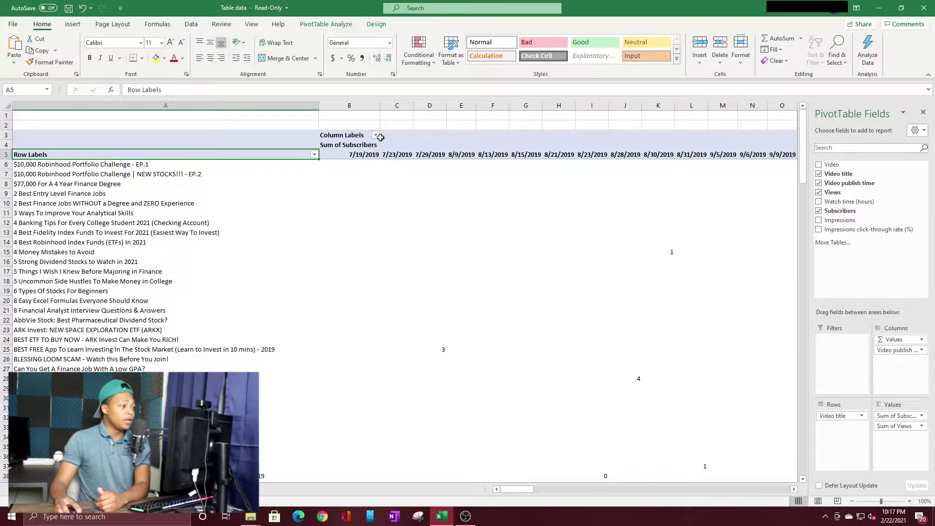
{"action": "scroll", "coordinate": [616, 282], "scroll_direction": "down", "scroll_amount": 3}
{"action": "scroll", "coordinate": [587, 265], "scroll_direction": "up", "scroll_amount": 3}
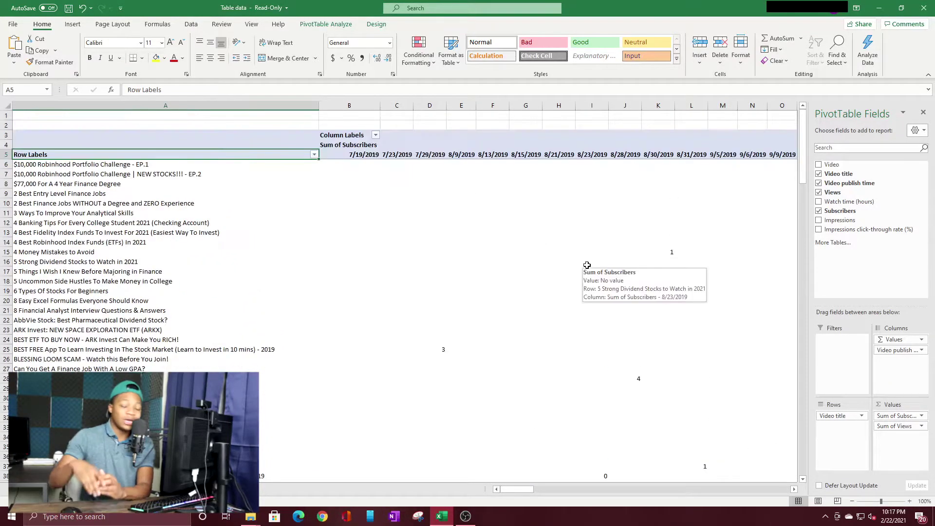
{"action": "left_click", "coordinate": [441, 349]}
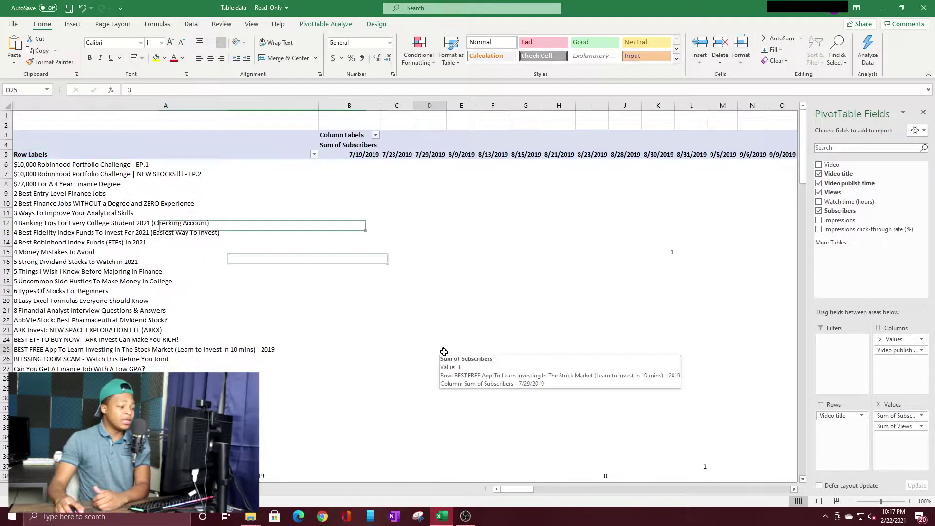
{"action": "left_click", "coordinate": [662, 254]}
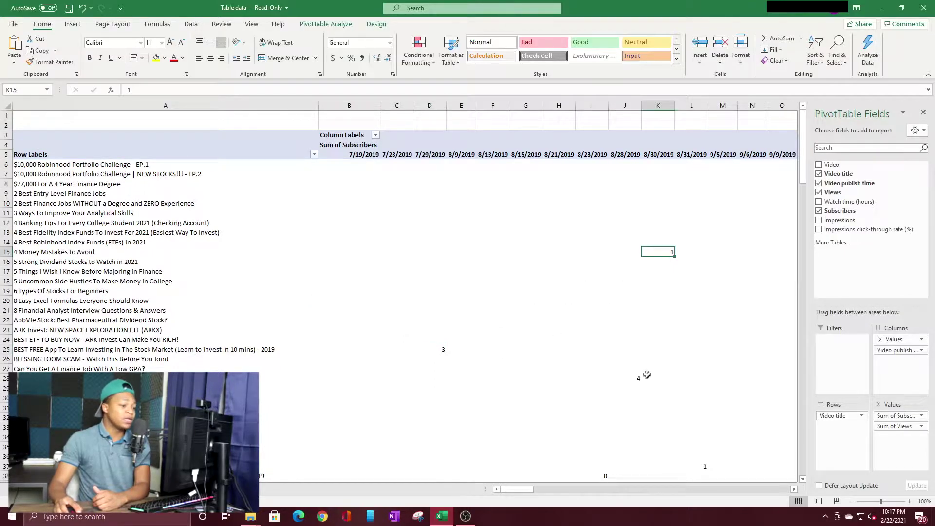
{"action": "left_click_drag", "start_coordinate": [652, 389], "coordinate": [633, 388]}
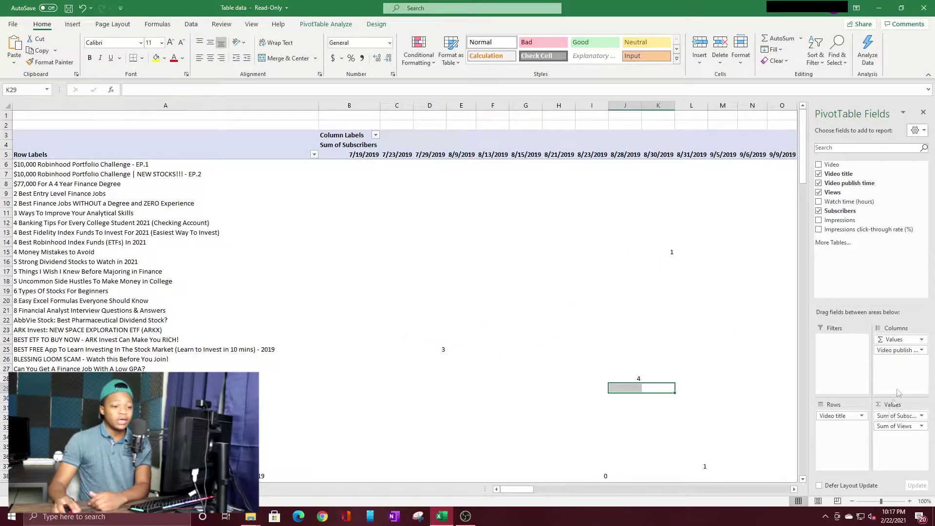
{"action": "left_click_drag", "start_coordinate": [899, 350], "coordinate": [845, 378]}
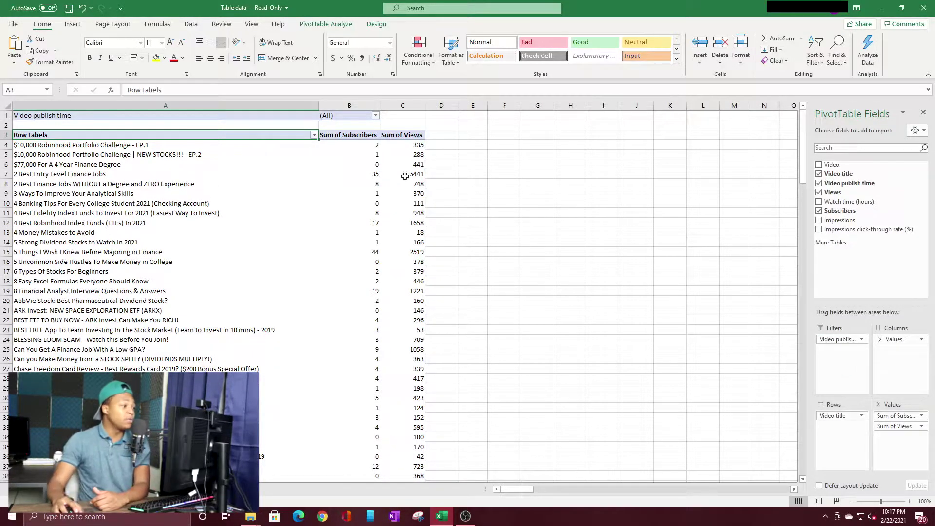
Filter Video publish time to only 2/3/2021, showing one video with 0 subscribers and 72 views
{"action": "left_click", "coordinate": [51, 118]}
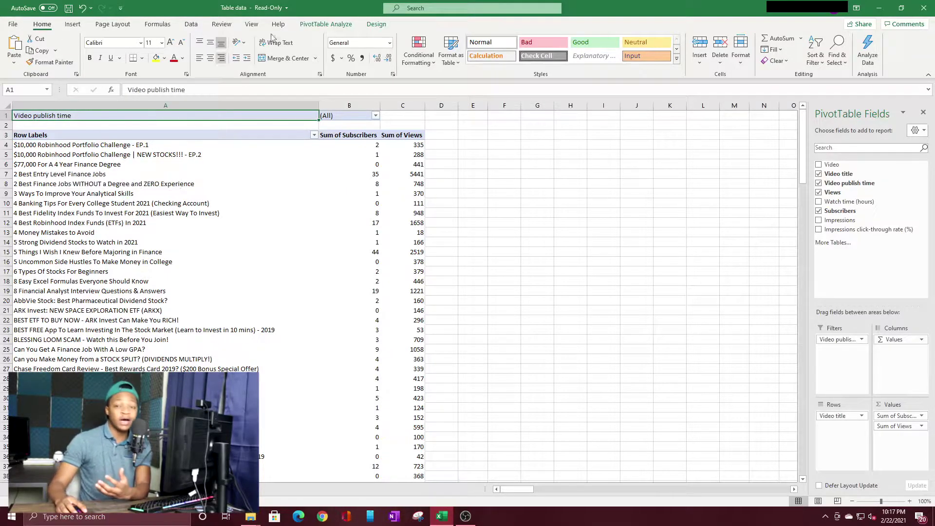
{"action": "left_click", "coordinate": [376, 116]}
{"action": "left_click", "coordinate": [268, 223]}
{"action": "left_click", "coordinate": [279, 138]}
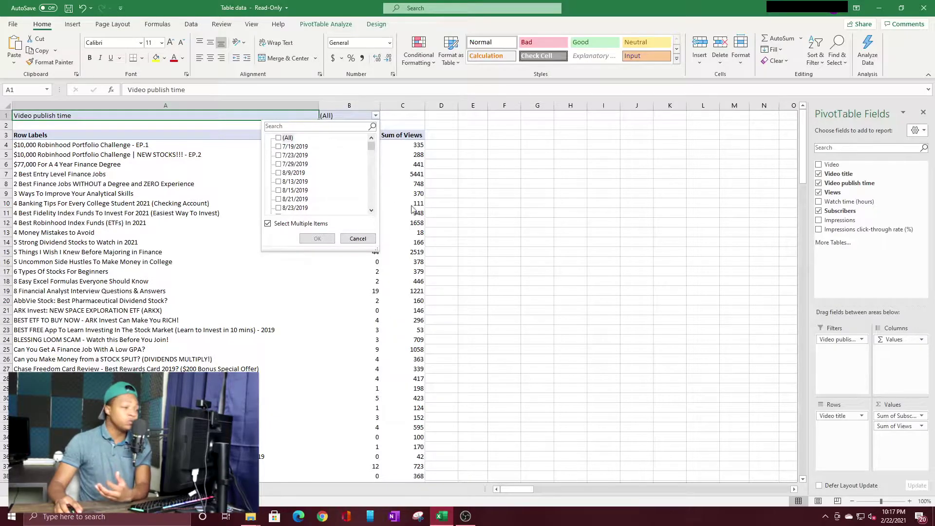
{"action": "left_click_drag", "start_coordinate": [370, 148], "coordinate": [378, 220]}
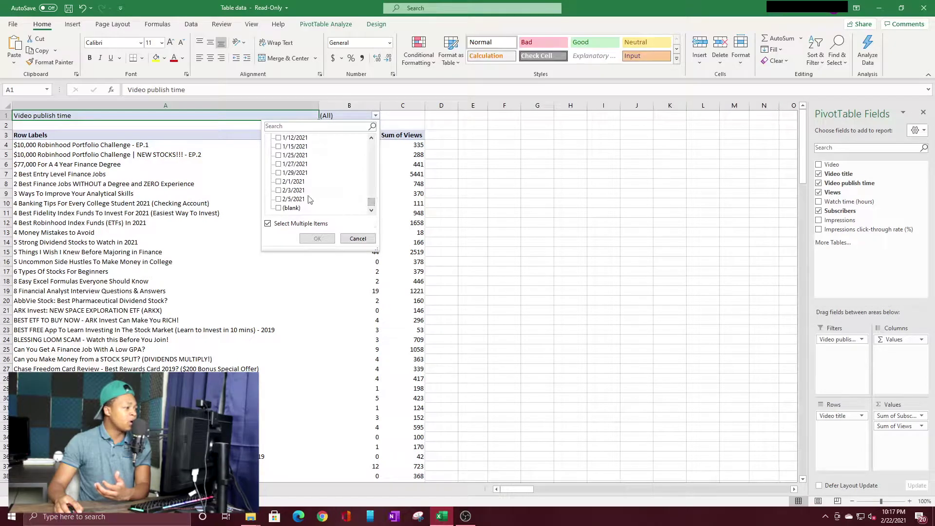
{"action": "left_click", "coordinate": [280, 191]}
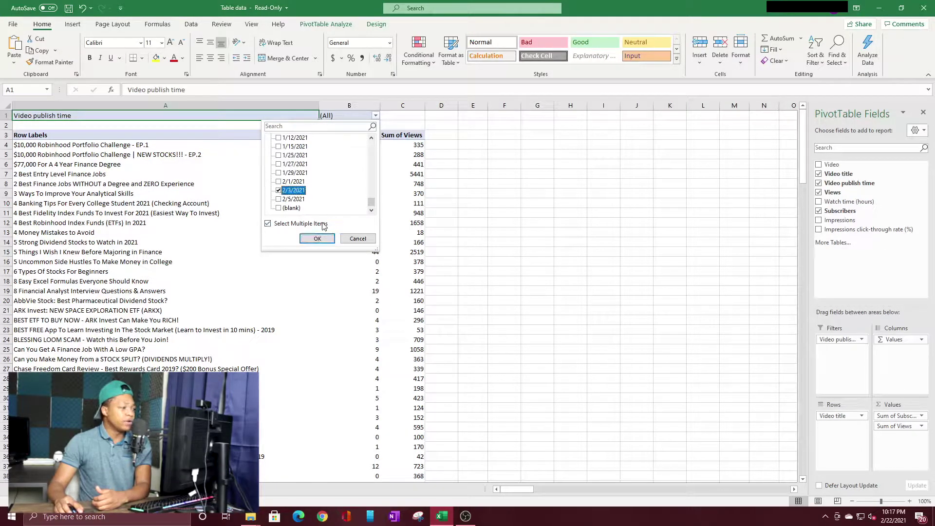
{"action": "left_click", "coordinate": [317, 238]}
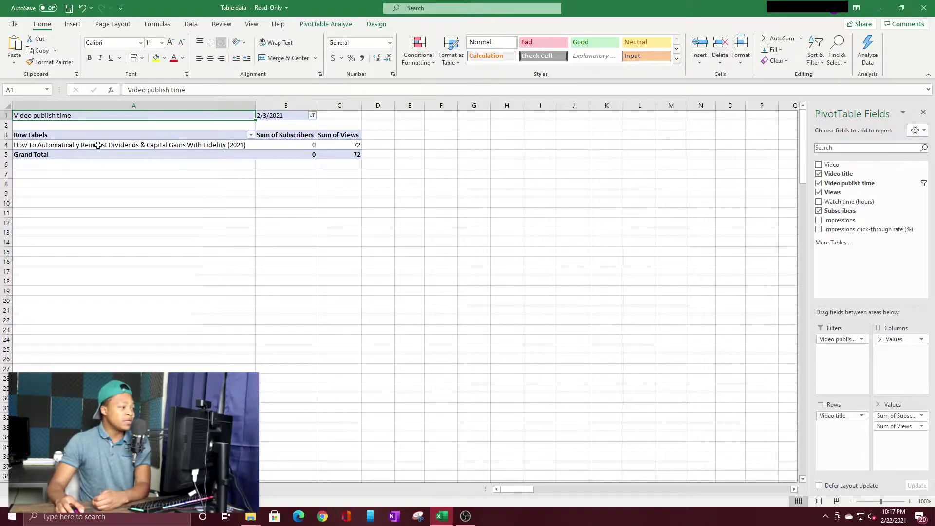
{"action": "left_click", "coordinate": [286, 144]}
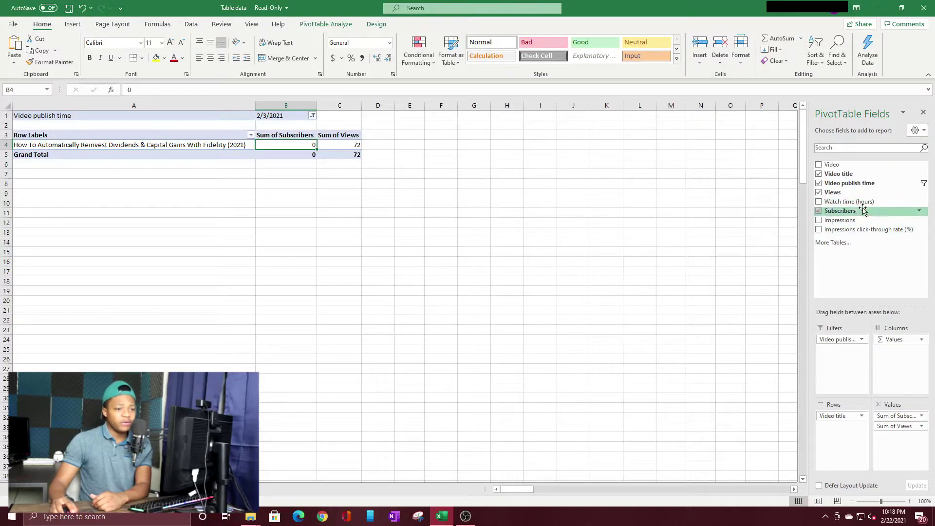
Replace the publish-time filter with Watch time (hours), keeping only 281.8365
{"action": "left_click_drag", "start_coordinate": [864, 207], "coordinate": [837, 381]}
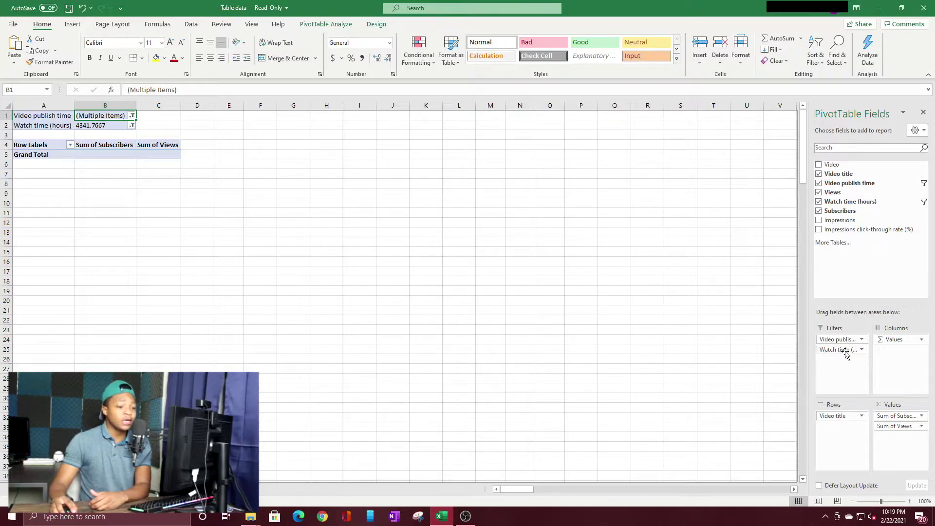
{"action": "left_click_drag", "start_coordinate": [829, 340], "coordinate": [866, 275]}
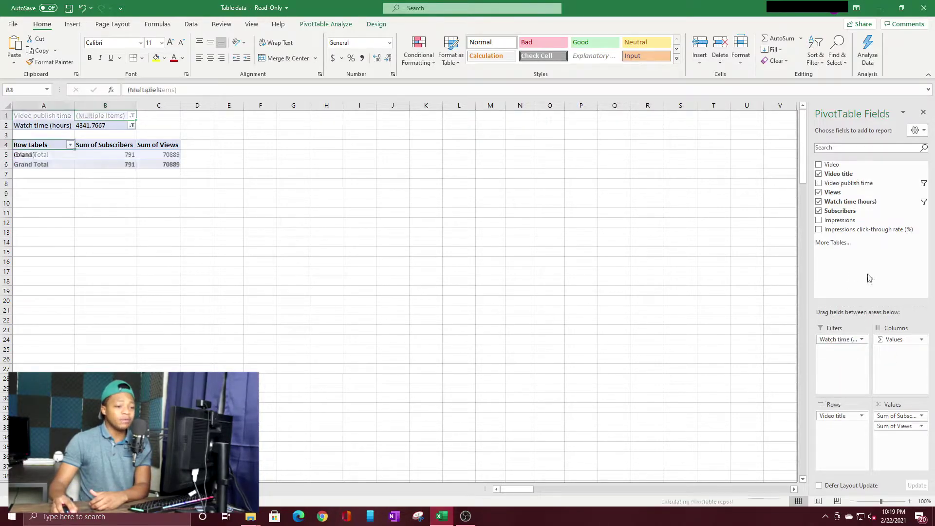
{"action": "left_click", "coordinate": [132, 125]}
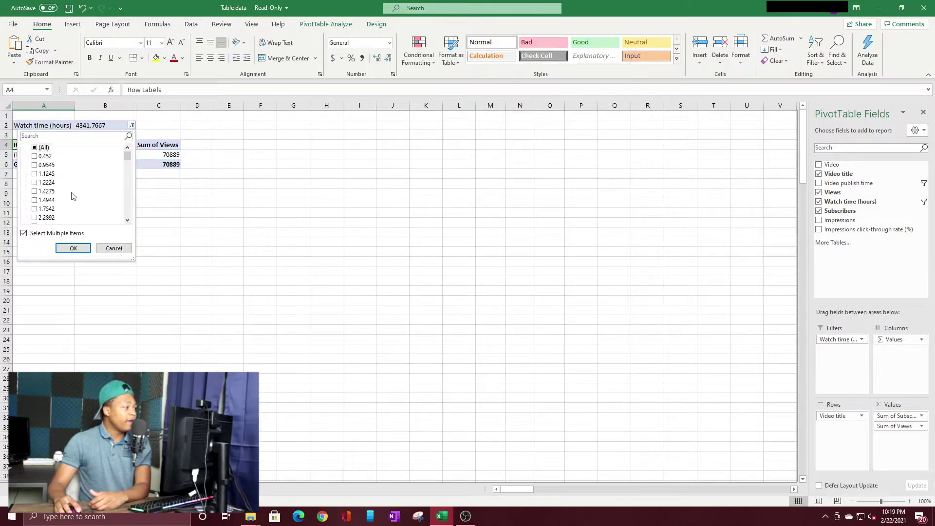
{"action": "left_click_drag", "start_coordinate": [127, 157], "coordinate": [128, 214]}
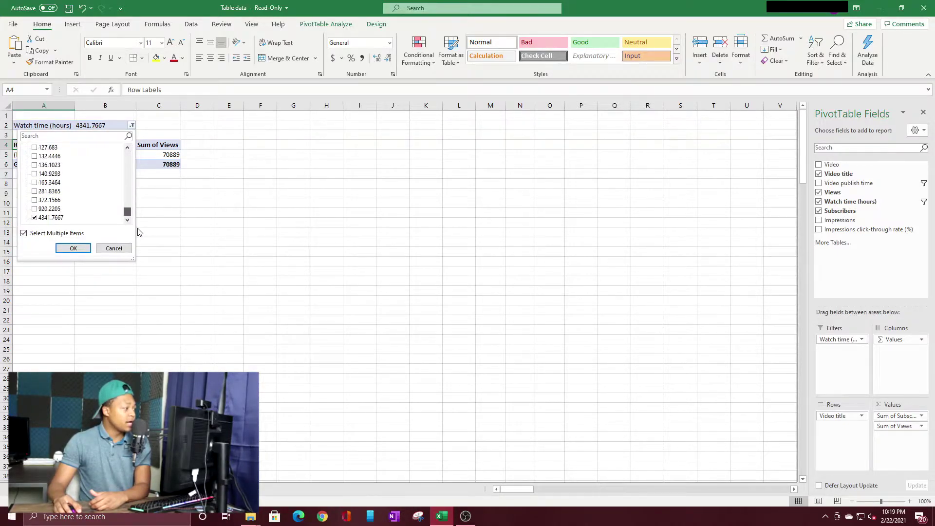
{"action": "left_click", "coordinate": [35, 191]}
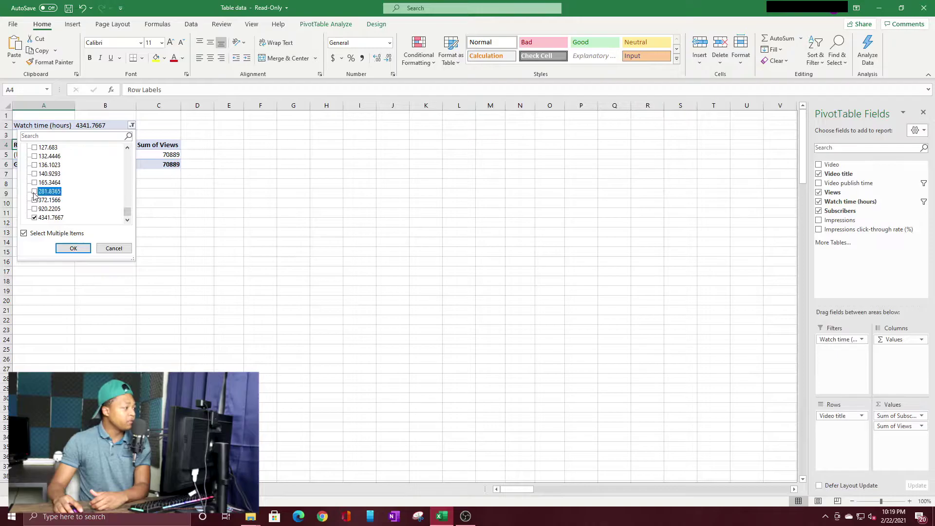
{"action": "left_click", "coordinate": [34, 218]}
{"action": "left_click", "coordinate": [73, 248]}
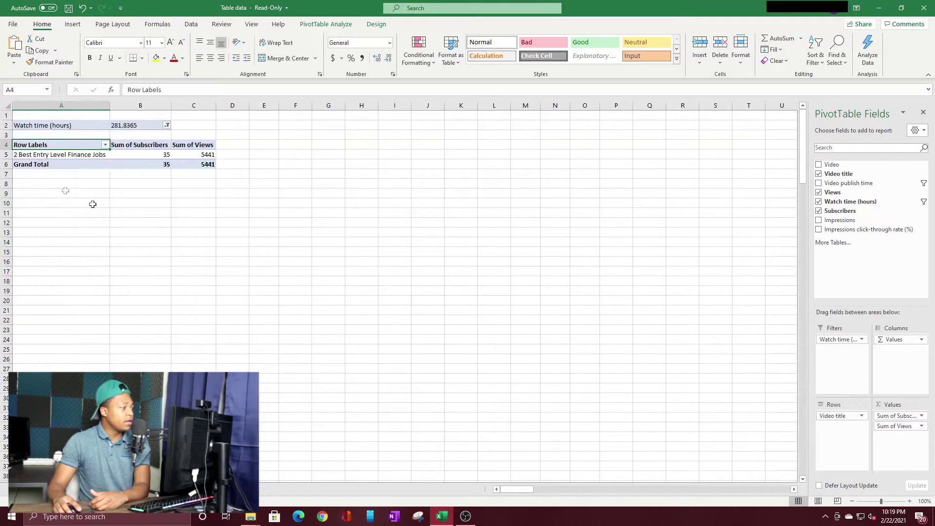
Verify 2 Best Entry Level Finance Jobs shows 35 subscribers and 5441 views
{"action": "left_click_drag", "start_coordinate": [57, 155], "coordinate": [145, 162]}
{"action": "left_click", "coordinate": [125, 128]}
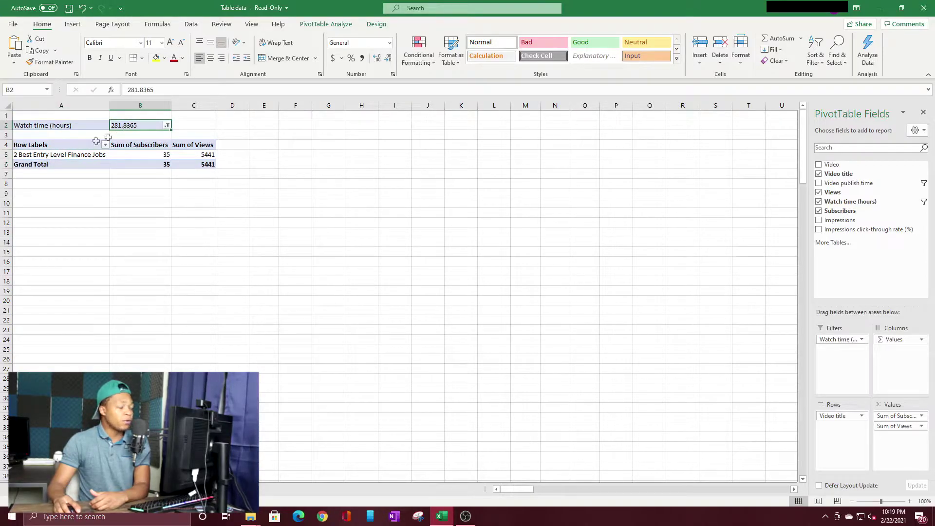
{"action": "left_click", "coordinate": [155, 156]}
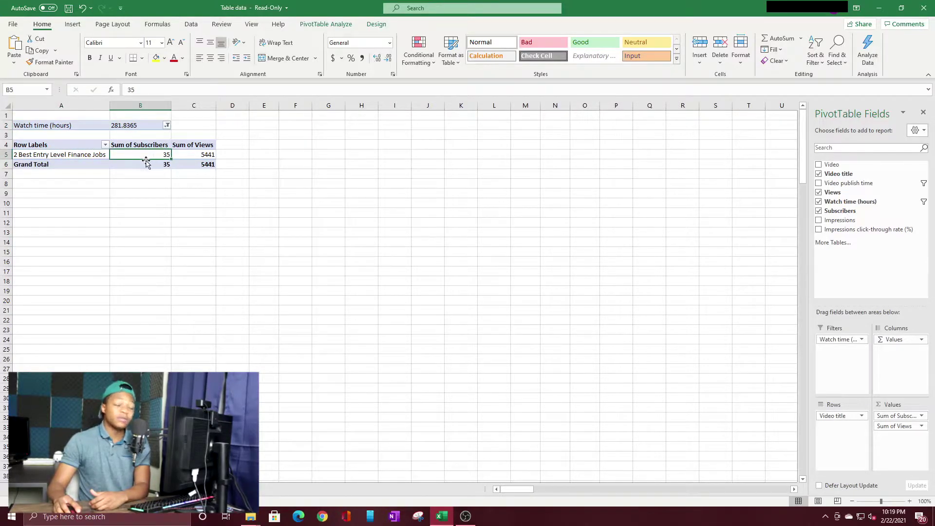
{"action": "left_click", "coordinate": [195, 154]}
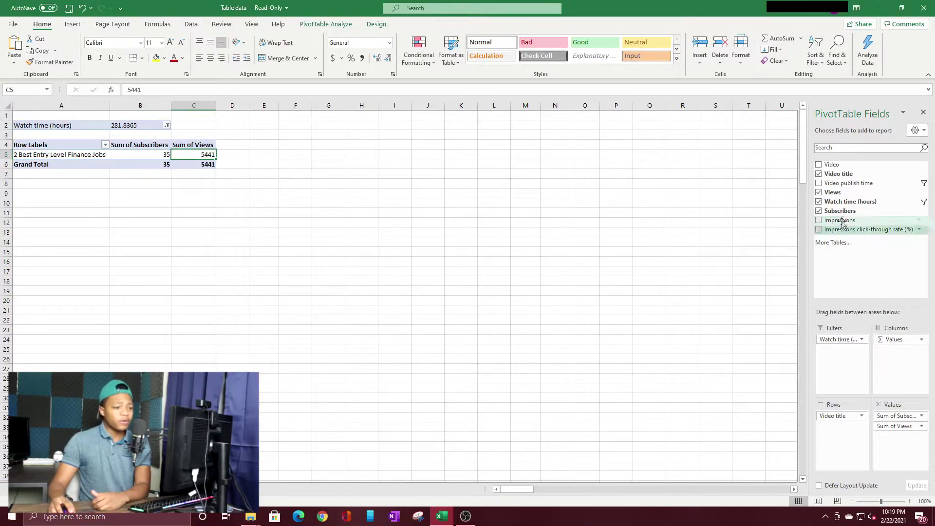
Add Sum of Impressions and reset the watch-time filter to (All)
{"action": "left_click_drag", "start_coordinate": [845, 220], "coordinate": [912, 468]}
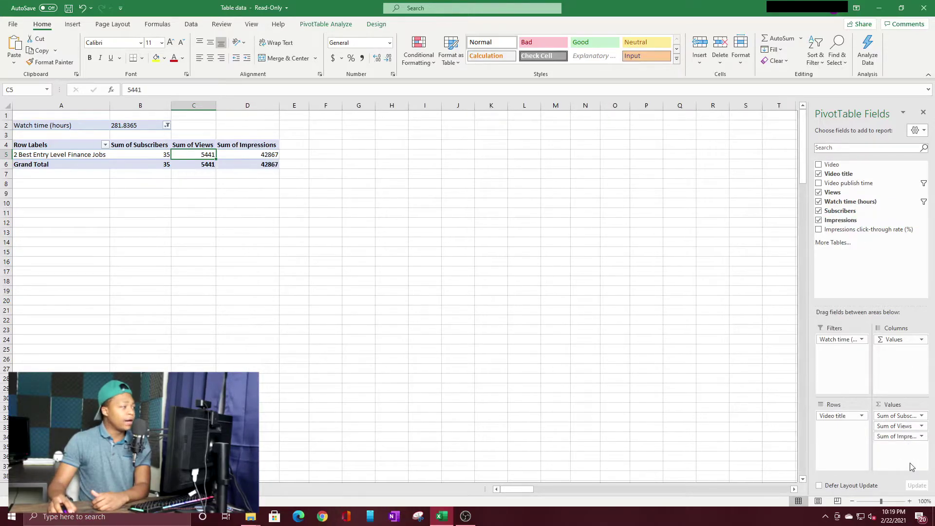
{"action": "left_click", "coordinate": [167, 125]}
{"action": "left_click", "coordinate": [69, 147]}
{"action": "left_click", "coordinate": [117, 254]}
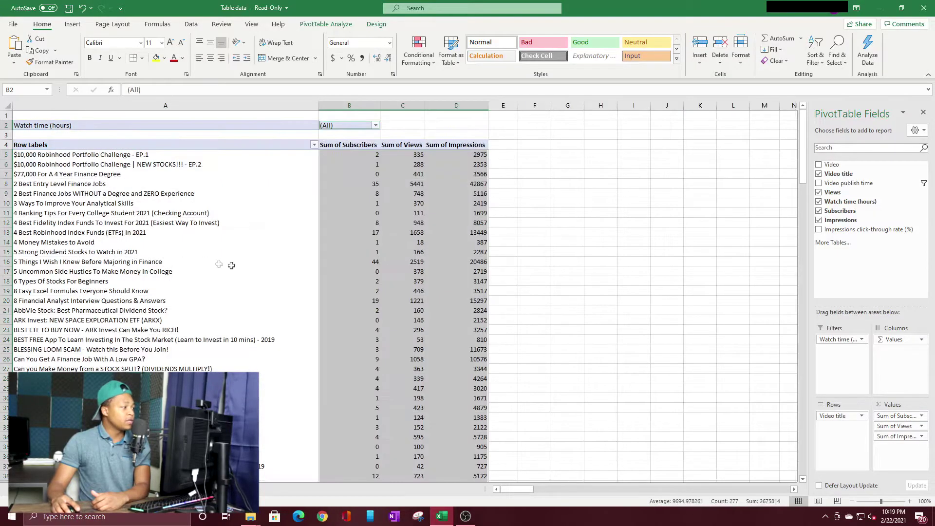
{"action": "left_click", "coordinate": [238, 262]}
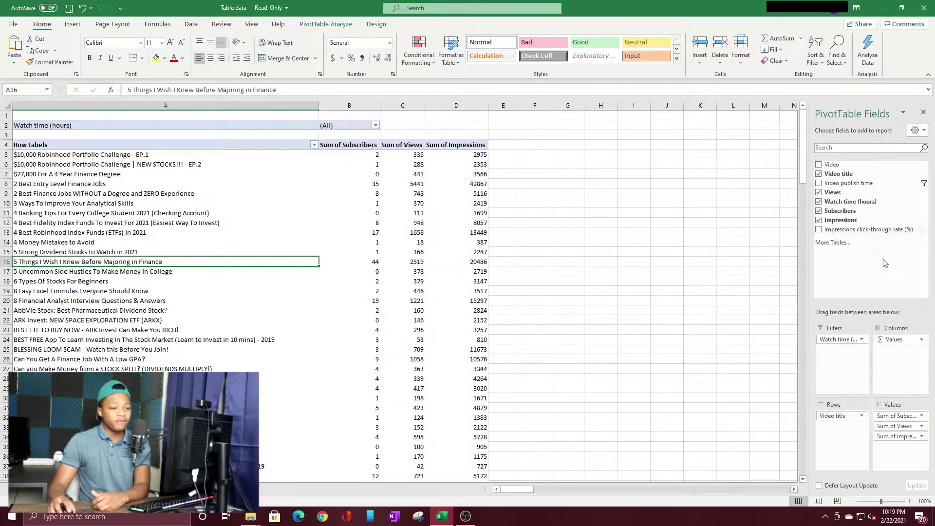
Replace Video title with Video ID as the row field, removing the CTR field
{"action": "left_click_drag", "start_coordinate": [863, 230], "coordinate": [840, 467]}
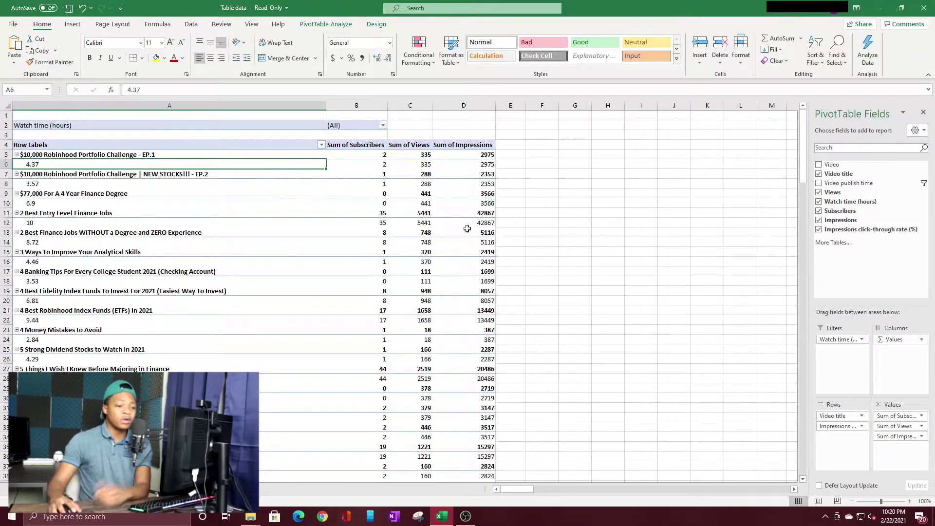
{"action": "left_click_drag", "start_coordinate": [840, 426], "coordinate": [898, 373]}
{"action": "left_click_drag", "start_coordinate": [833, 415], "coordinate": [862, 264]}
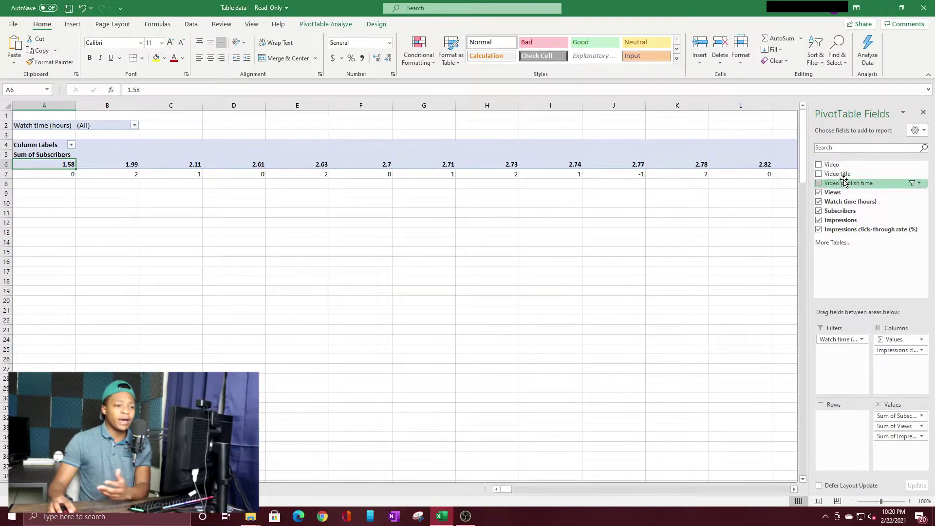
{"action": "left_click_drag", "start_coordinate": [849, 168], "coordinate": [855, 438]}
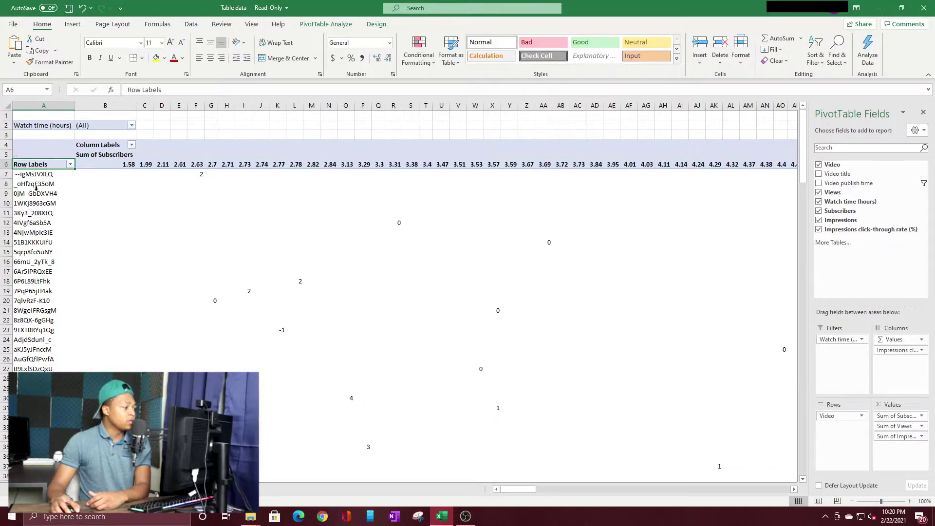
{"action": "left_click_drag", "start_coordinate": [886, 352], "coordinate": [833, 283]}
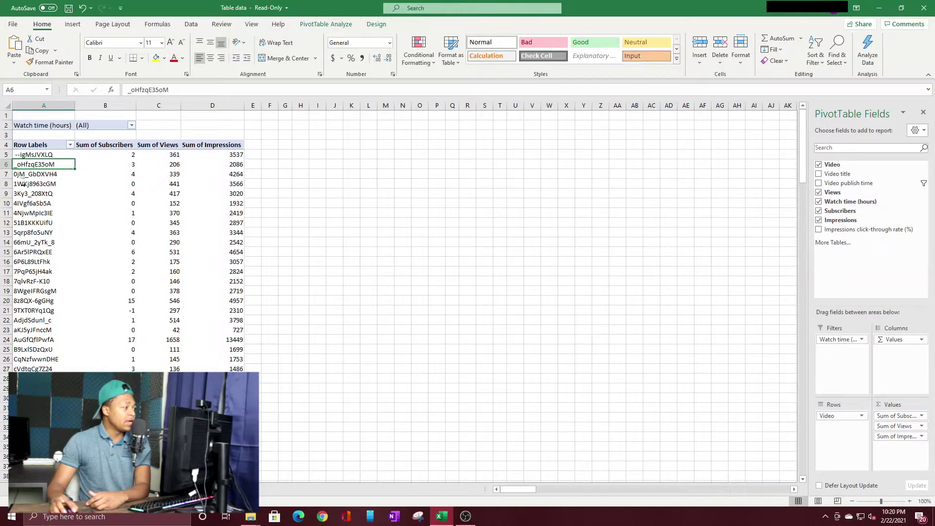
{"action": "left_click", "coordinate": [34, 218]}
{"action": "left_click", "coordinate": [47, 256]}
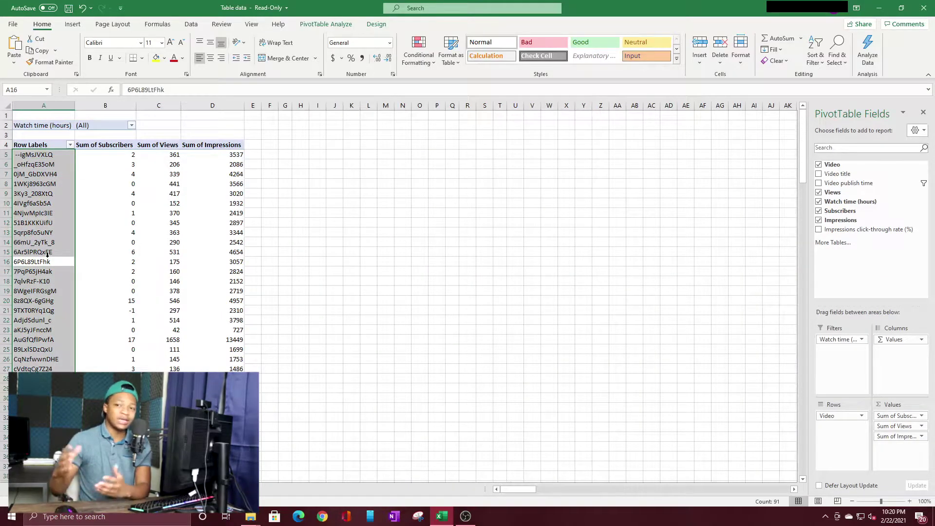
{"action": "left_click", "coordinate": [141, 214]}
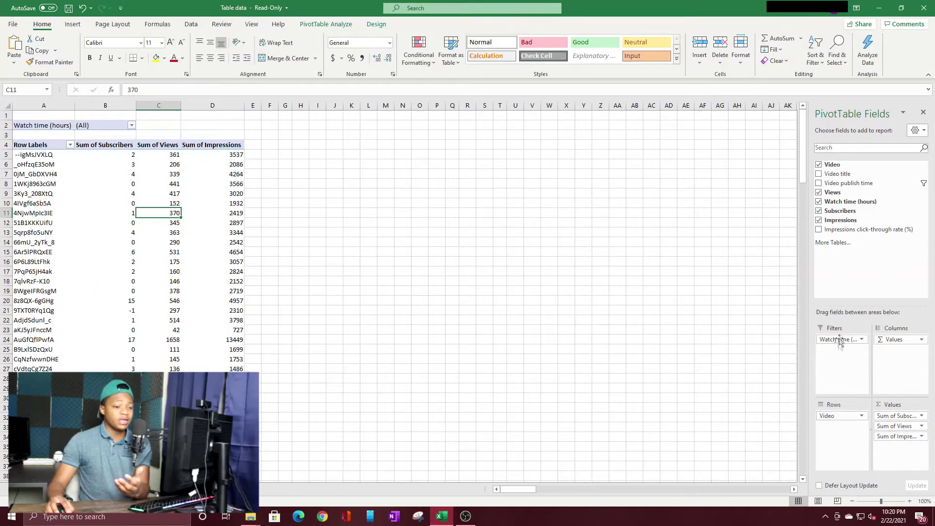
Swap the watch-time report filter for a Video title filter and widen its list
{"action": "left_click_drag", "start_coordinate": [840, 343], "coordinate": [851, 258]}
{"action": "left_click_drag", "start_coordinate": [845, 175], "coordinate": [853, 359]}
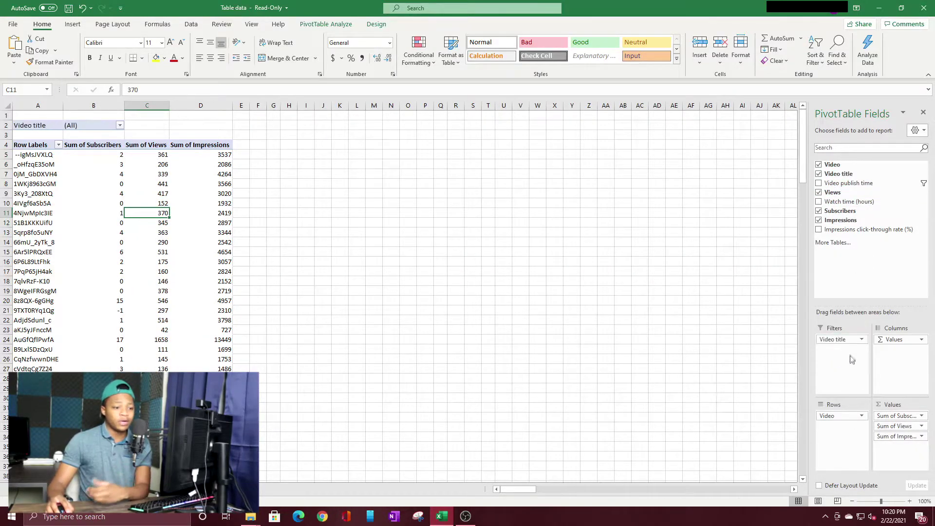
{"action": "left_click", "coordinate": [119, 126]}
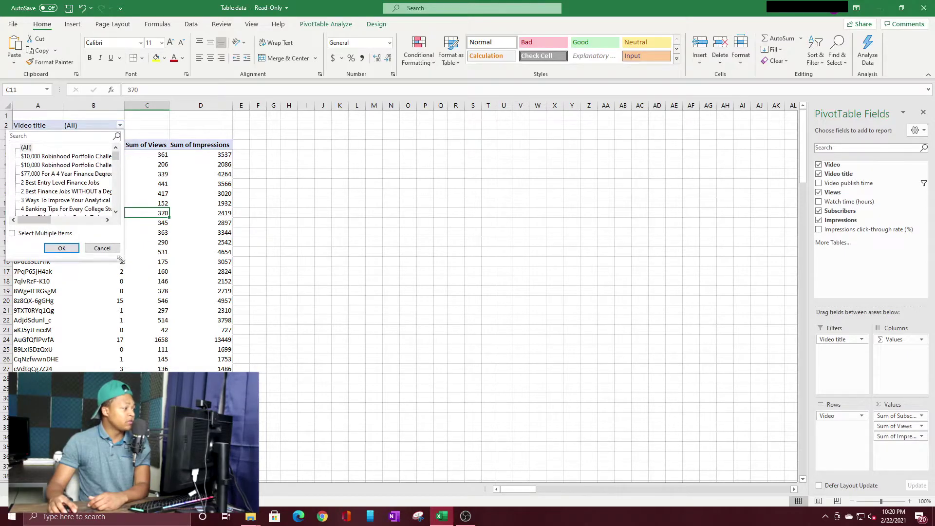
{"action": "key", "text": "Escape"}
{"action": "left_click", "coordinate": [119, 126]}
{"action": "left_click_drag", "start_coordinate": [120, 260], "coordinate": [535, 443]}
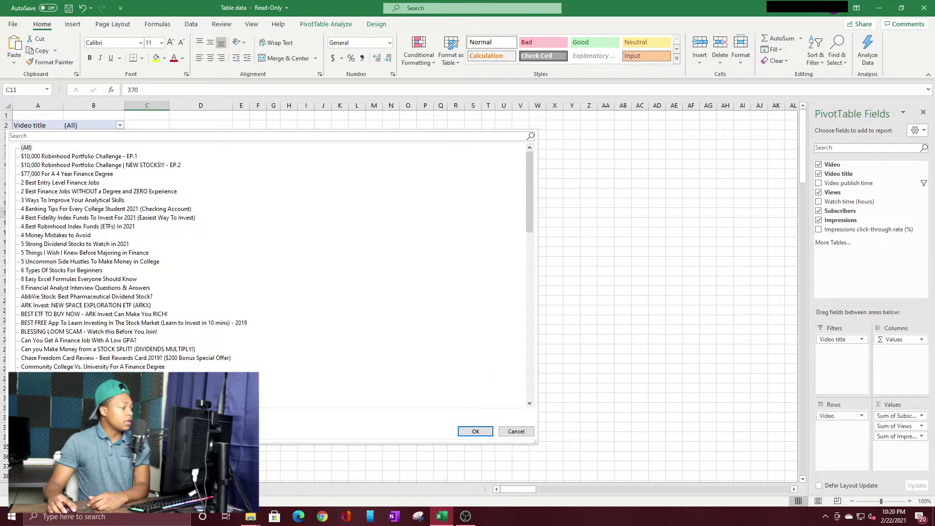
Filter the report to only the BEST FREE App investing video
{"action": "scroll", "coordinate": [41, 193], "scroll_direction": "down", "scroll_amount": 7}
{"action": "scroll", "coordinate": [41, 193], "scroll_direction": "up", "scroll_amount": 7}
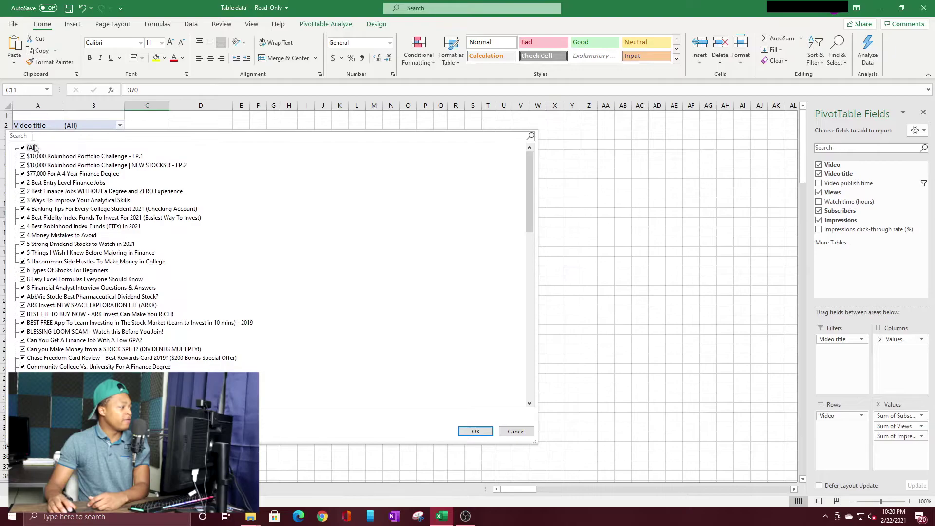
{"action": "left_click", "coordinate": [23, 148]}
{"action": "left_click", "coordinate": [23, 323]}
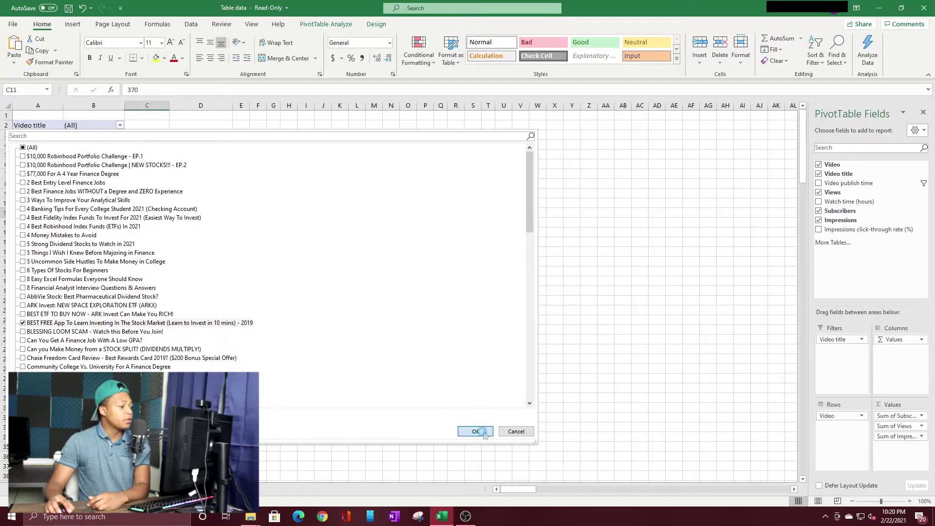
{"action": "left_click", "coordinate": [475, 431]}
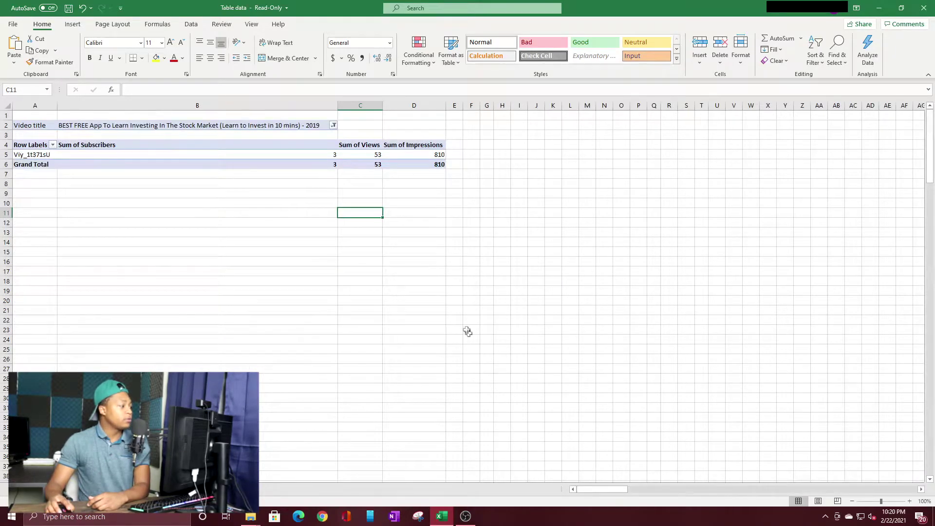
{"action": "left_click", "coordinate": [294, 146]}
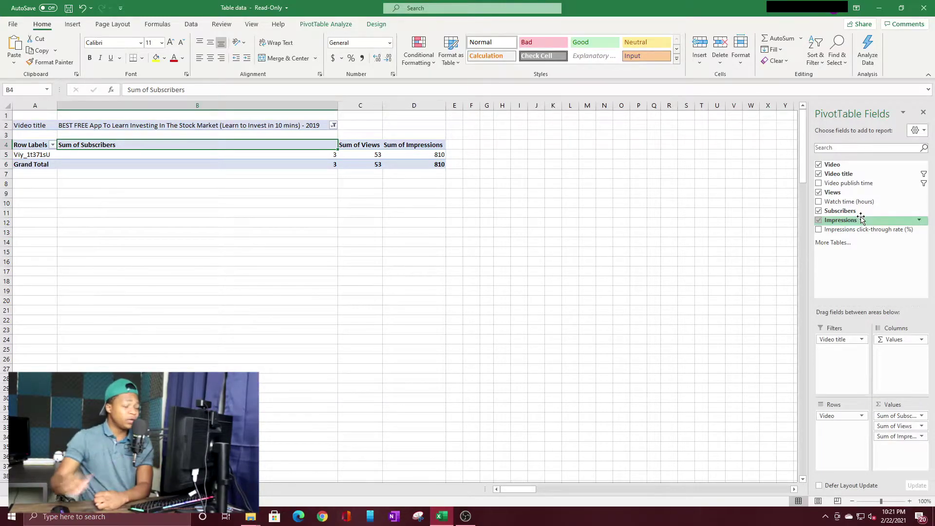
Reset the Video title filter to (All) and switch to the Table data sheet
{"action": "left_click", "coordinate": [334, 125]}
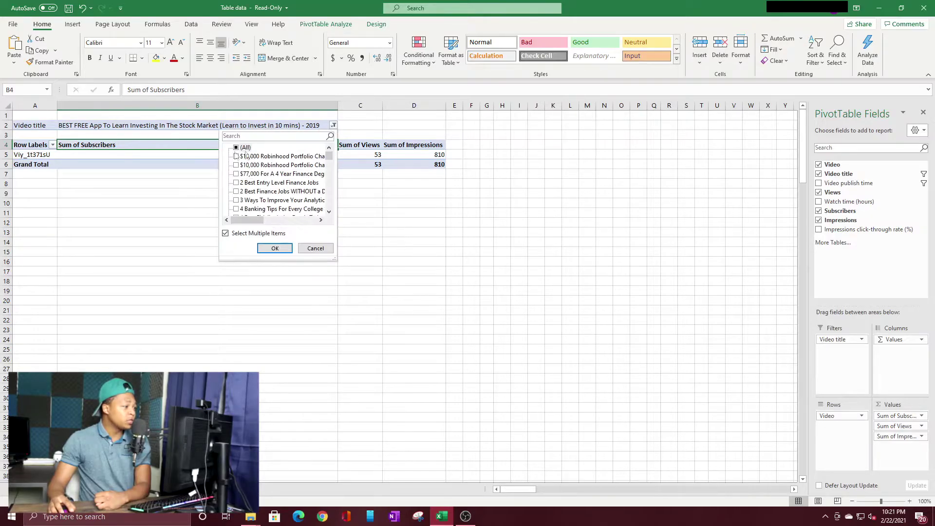
{"action": "left_click", "coordinate": [236, 147]}
{"action": "key", "text": "Return"}
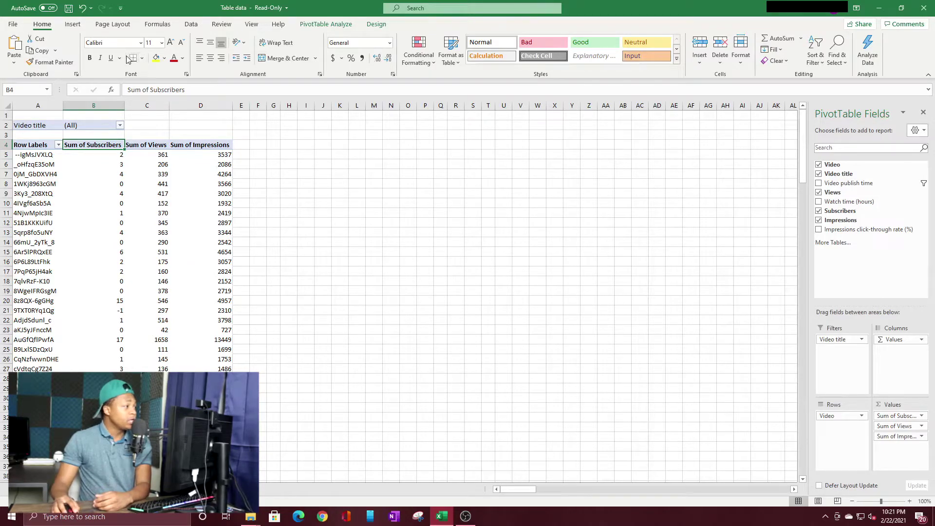
{"action": "left_click", "coordinate": [146, 144]}
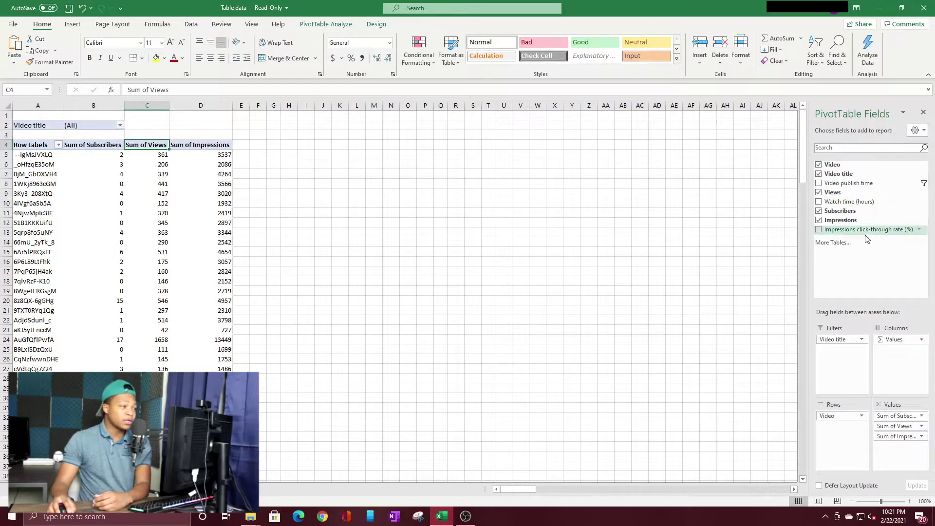
{"action": "left_click", "coordinate": [319, 24]}
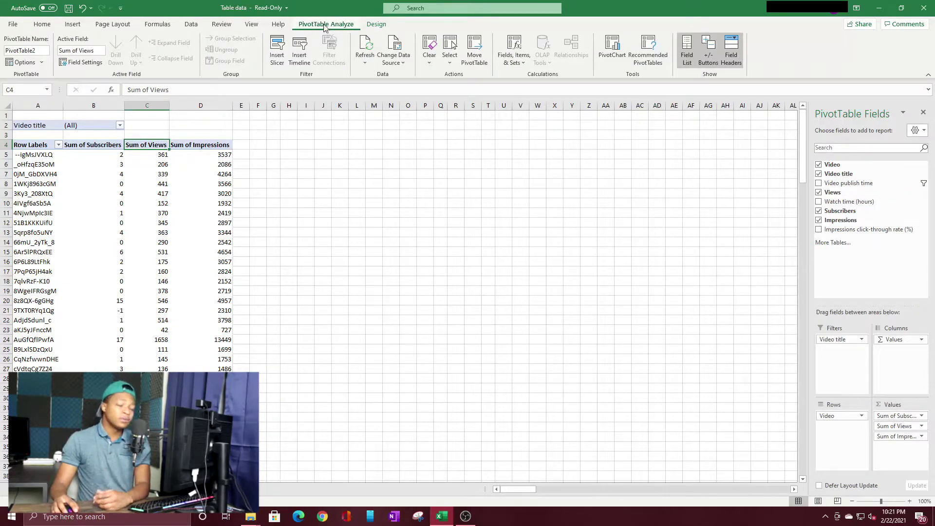
{"action": "key", "text": "ctrl+Page_Down"}
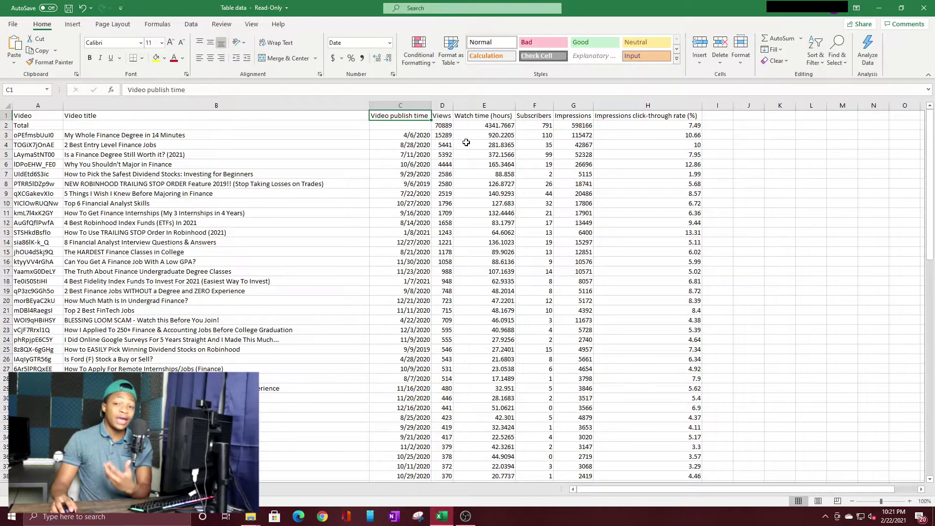
Set the Total row's impressions in G2 to 0
{"action": "left_click", "coordinate": [589, 135]}
{"action": "left_click", "coordinate": [580, 127]}
{"action": "type", "text": "0"}
{"action": "key", "text": "Return"}
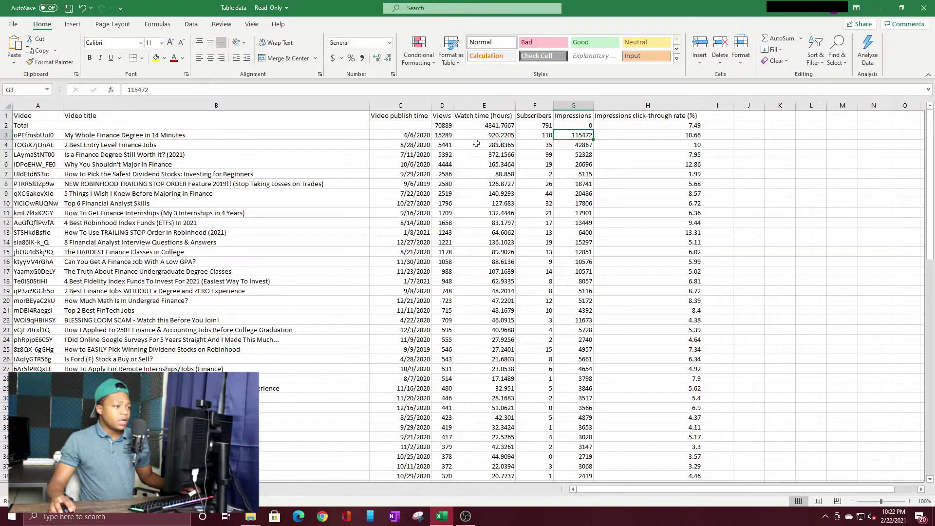
Fill Subscribers F2:F92 with 0, then return to the PivotTable sheet
{"action": "left_click", "coordinate": [543, 125]}
{"action": "type", "text": "0"}
{"action": "key", "text": "ctrl+Return"}
{"action": "key", "text": "ctrl+shift+Down"}
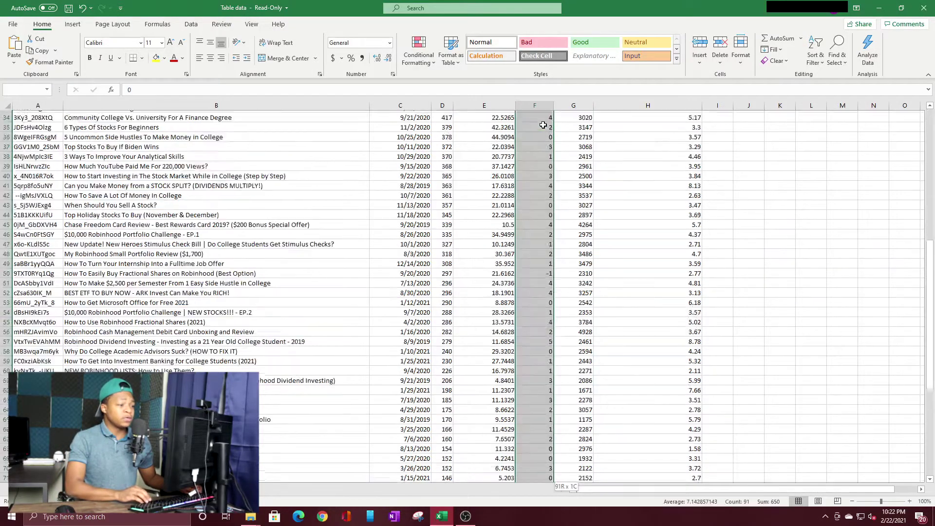
{"action": "key", "text": "ctrl+d"}
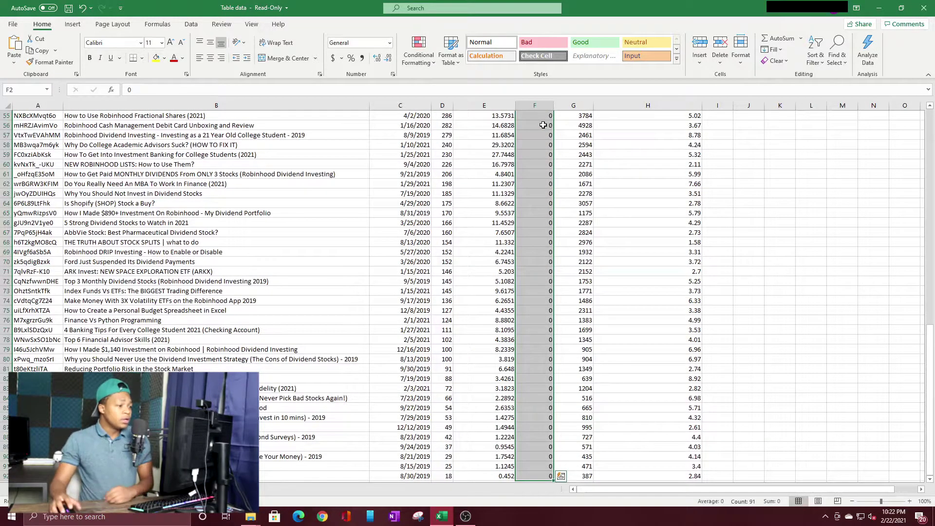
{"action": "scroll", "coordinate": [584, 204], "scroll_direction": "up", "scroll_amount": 18}
{"action": "left_click", "coordinate": [548, 154]}
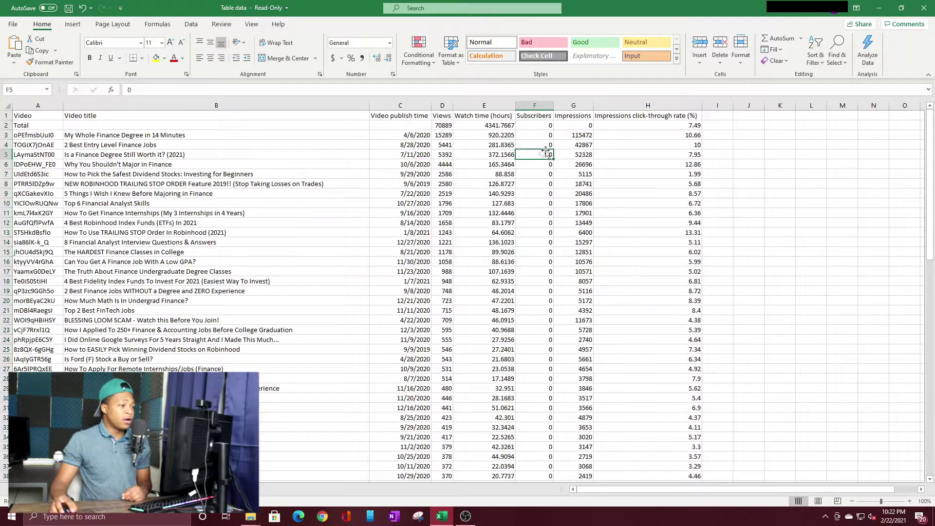
{"action": "key", "text": "ctrl+Page_Up"}
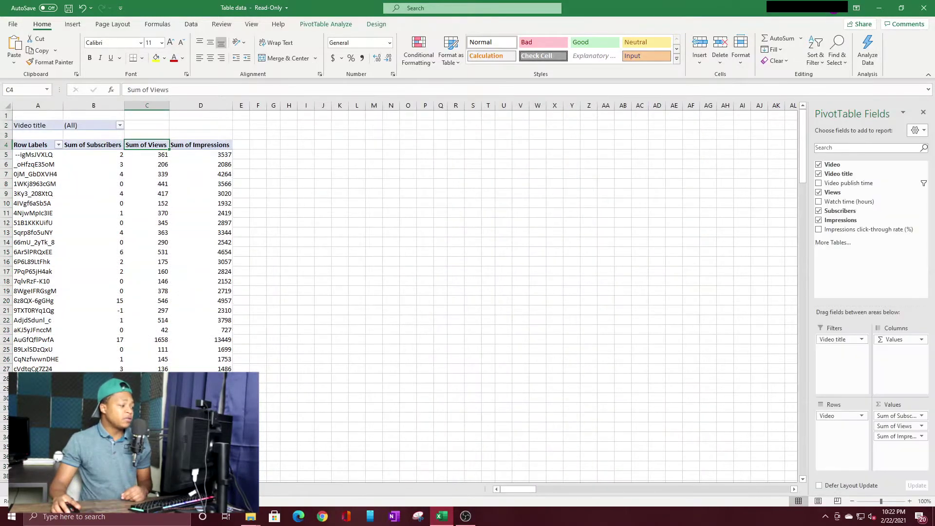
Refresh the PivotTable data so every video's subscriber sum now reads 0
{"action": "left_click", "coordinate": [117, 156]}
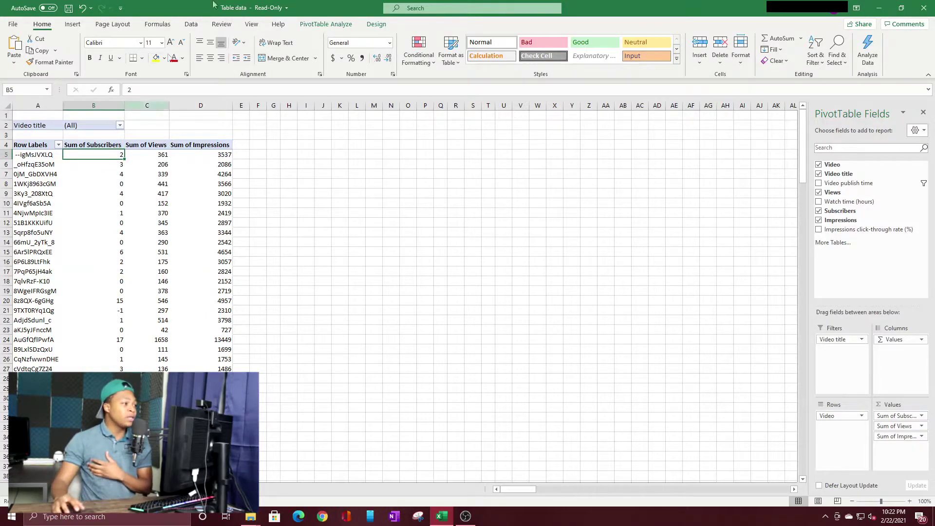
{"action": "left_click", "coordinate": [348, 27]}
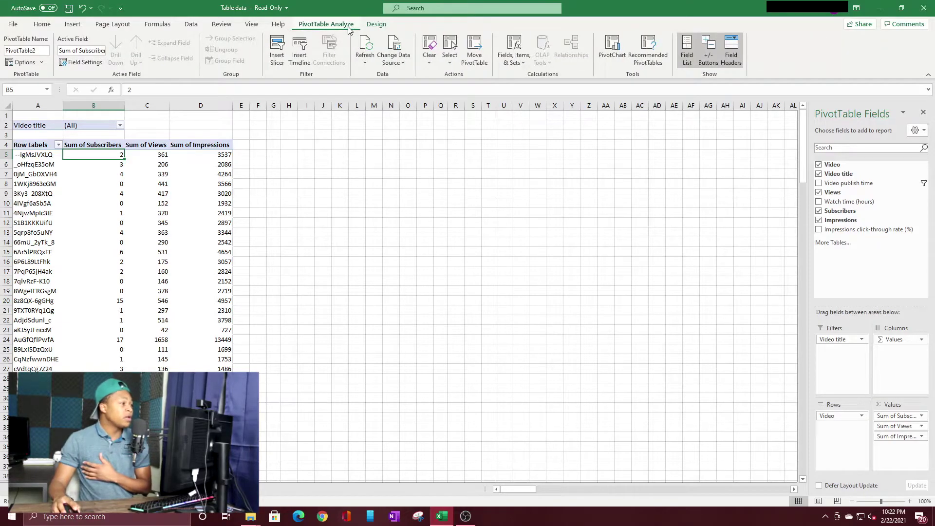
{"action": "left_click", "coordinate": [364, 47]}
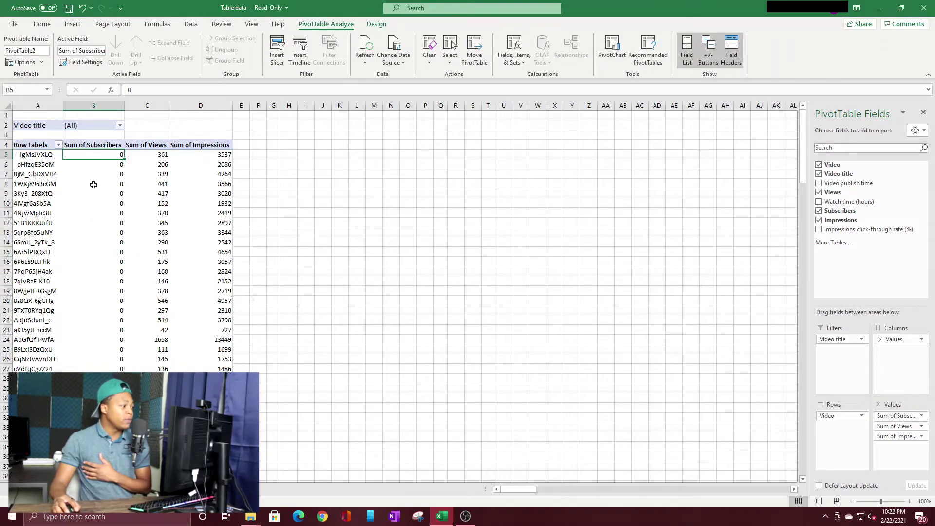
{"action": "mouse_move", "coordinate": [111, 157]}
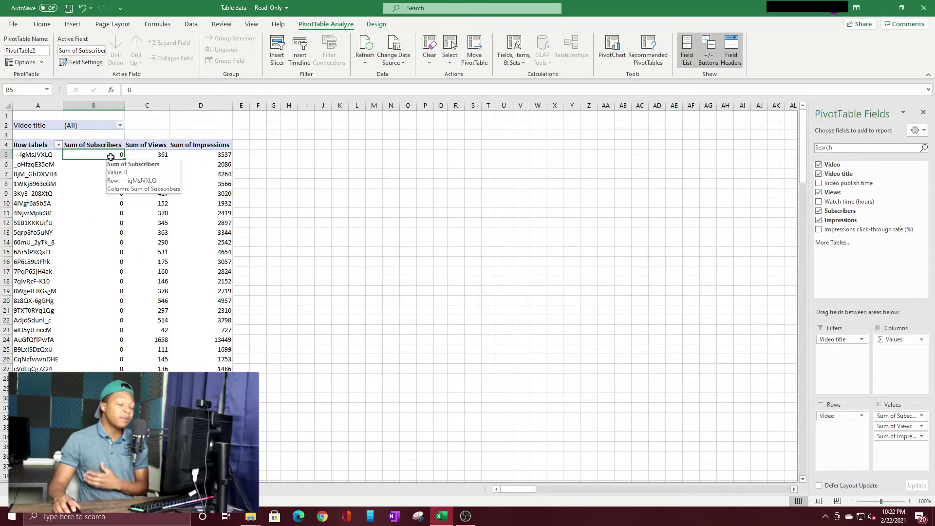
{"action": "scroll", "coordinate": [111, 156], "scroll_direction": "down", "scroll_amount": 3}
{"action": "scroll", "coordinate": [111, 156], "scroll_direction": "up", "scroll_amount": 3}
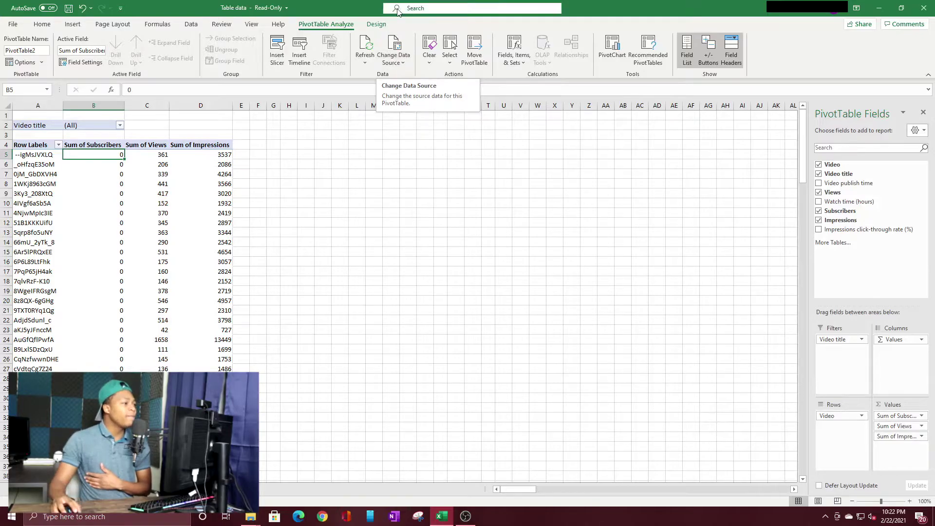
Put Video publish time in Rows, Impressions click-through rate in Values, and Watch time (hours) in Filters
{"action": "left_click", "coordinate": [379, 26]}
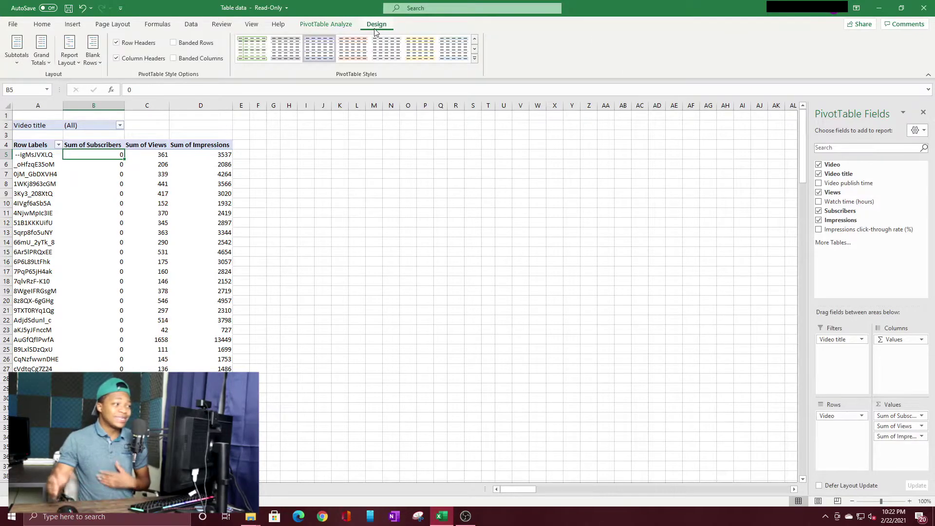
{"action": "left_click", "coordinate": [83, 172]}
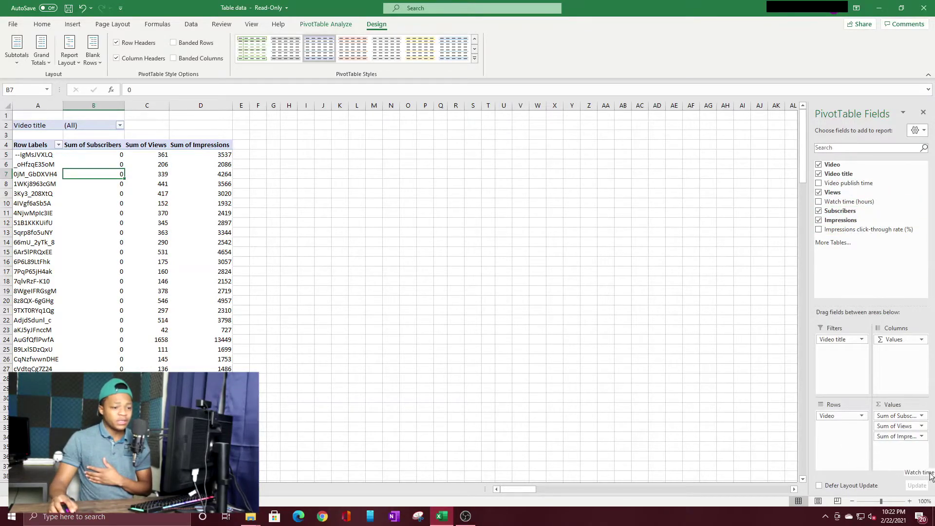
{"action": "left_click_drag", "start_coordinate": [858, 183], "coordinate": [840, 431]}
{"action": "left_click_drag", "start_coordinate": [862, 230], "coordinate": [916, 467]}
{"action": "left_click_drag", "start_coordinate": [850, 201], "coordinate": [853, 386]}
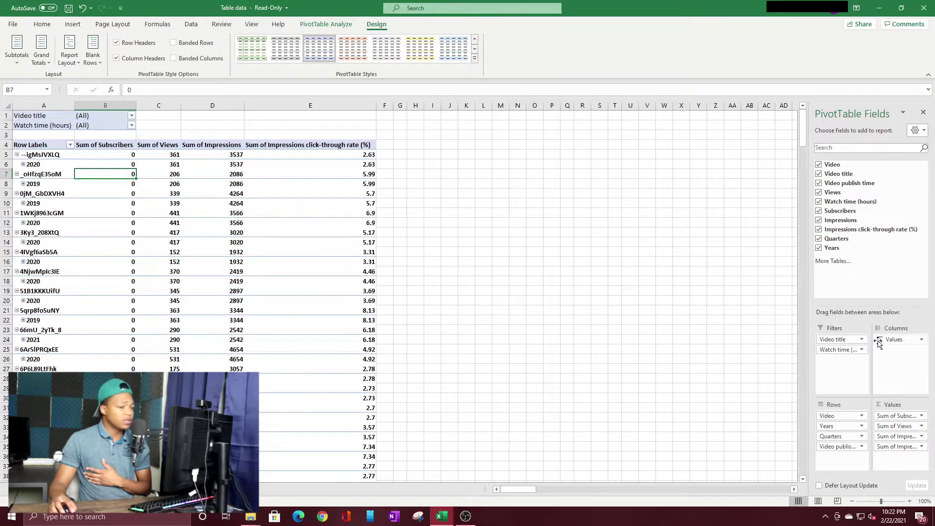
{"action": "left_click_drag", "start_coordinate": [845, 351], "coordinate": [852, 376]}
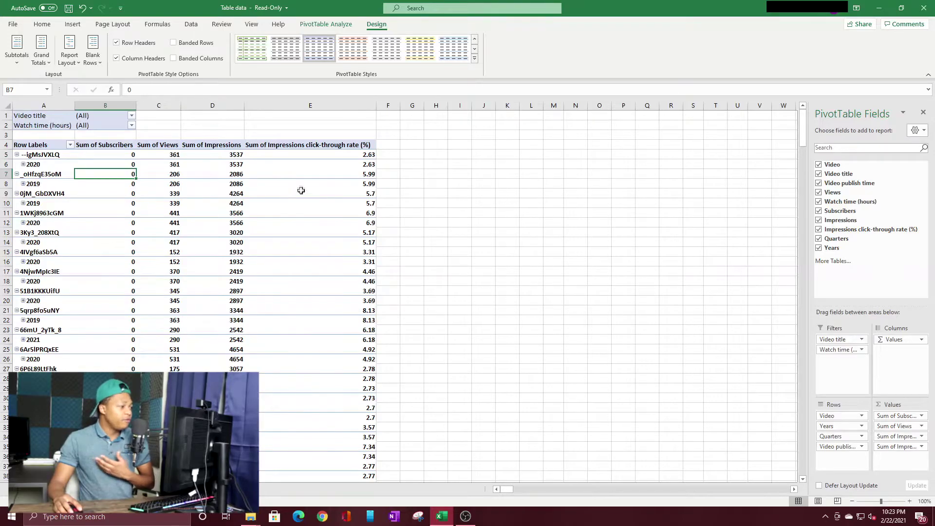
{"action": "left_click", "coordinate": [342, 175]}
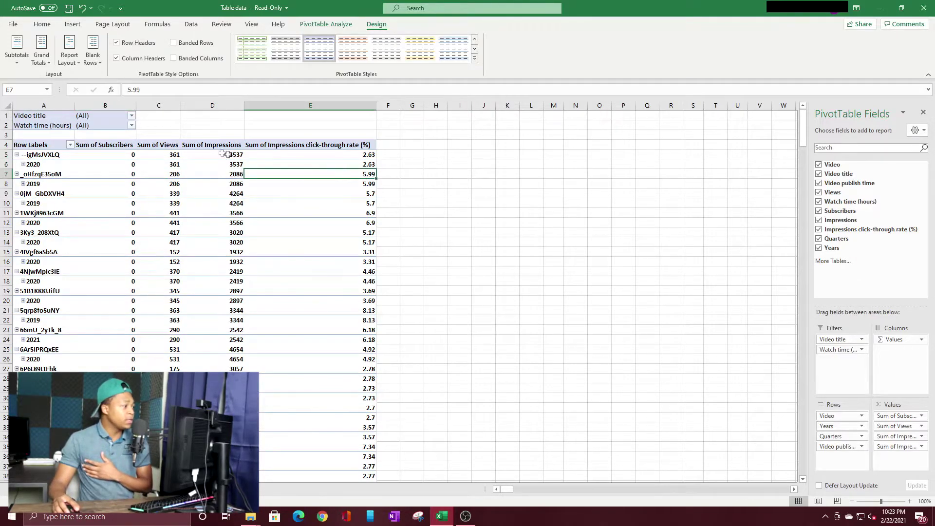
Try subtotals off, at the bottom, and then at the top of each video group
{"action": "left_click", "coordinate": [16, 57]}
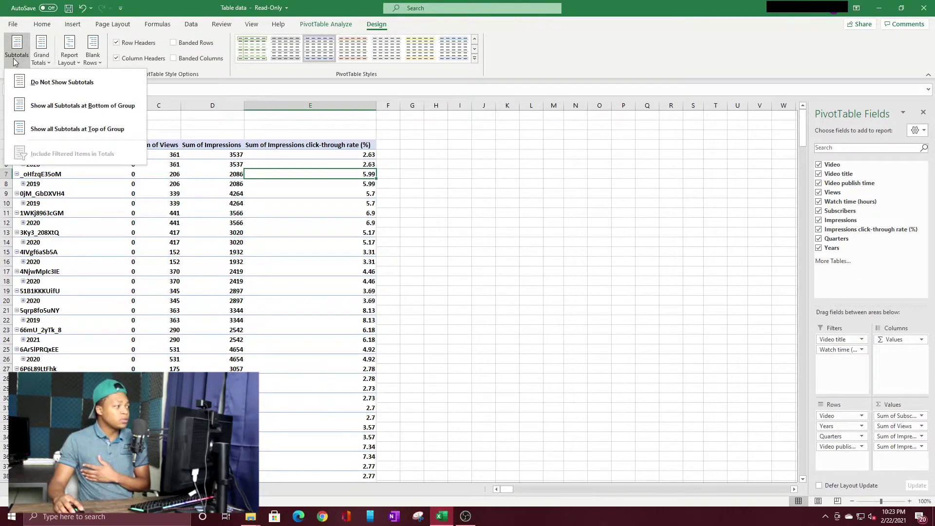
{"action": "left_click", "coordinate": [70, 84]}
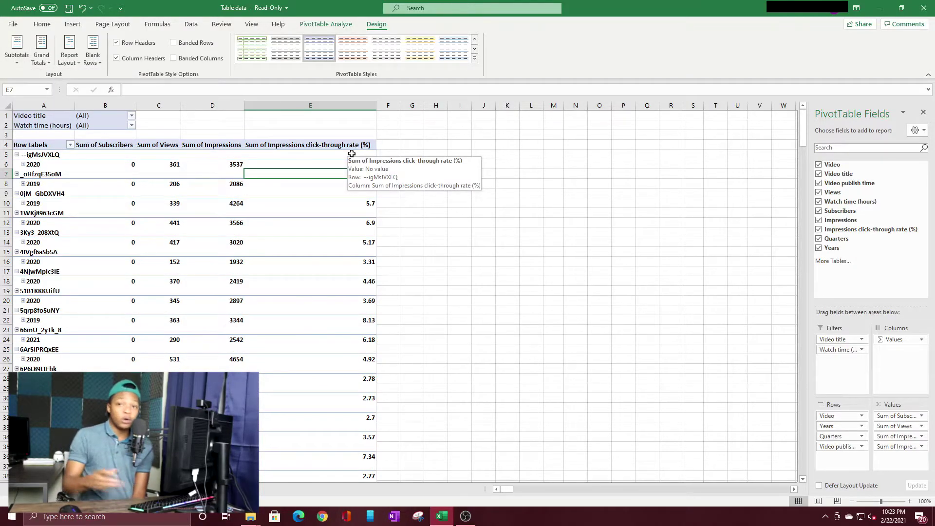
{"action": "left_click", "coordinate": [15, 48]}
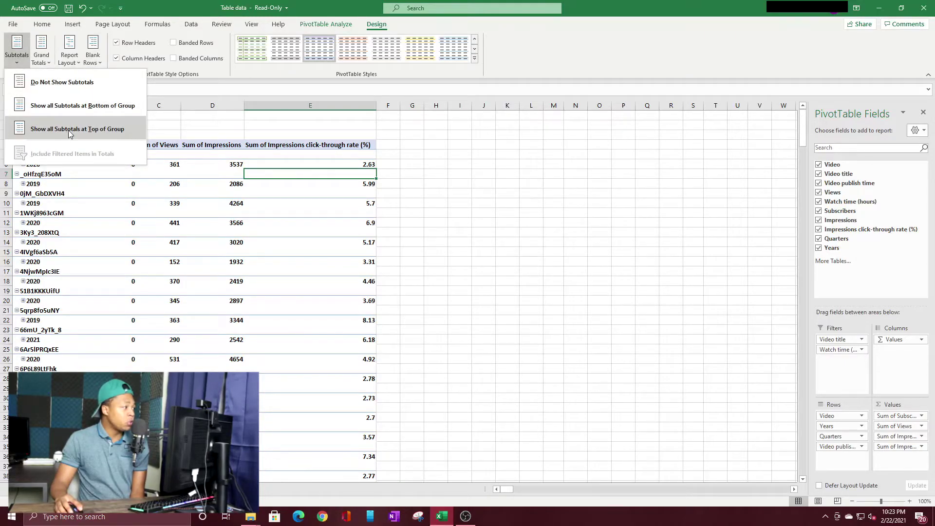
{"action": "left_click", "coordinate": [80, 105]}
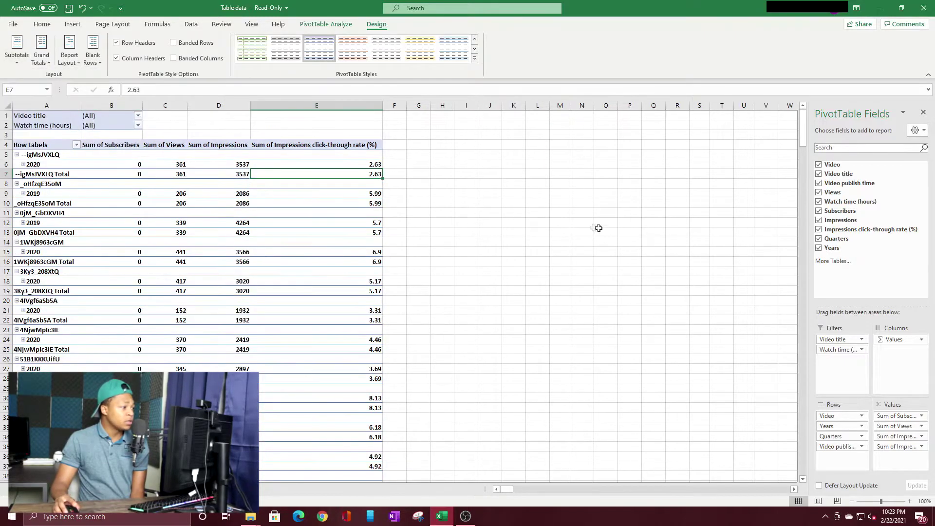
{"action": "left_click", "coordinate": [17, 49]}
{"action": "left_click", "coordinate": [49, 128]}
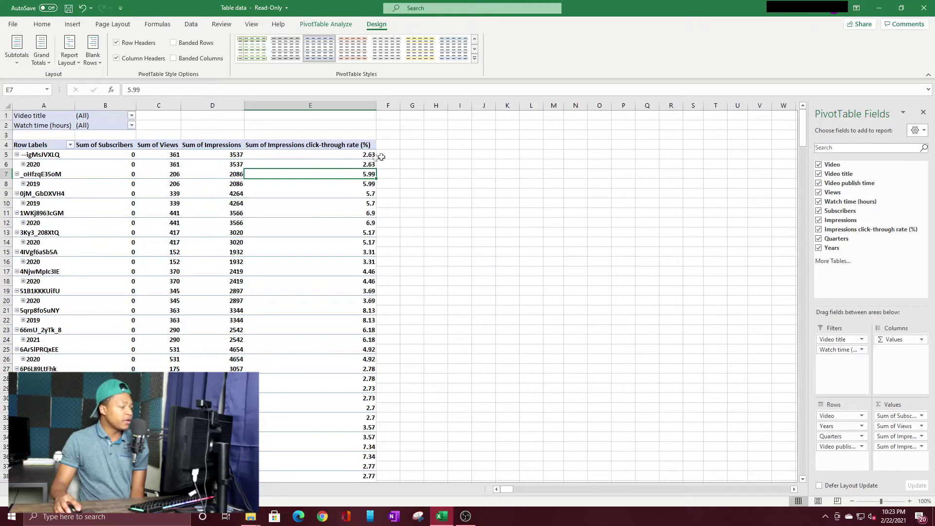
Compare the first video's rate rows, then switch to Do Not Show Subtotals
{"action": "left_click_drag", "start_coordinate": [370, 155], "coordinate": [370, 164]}
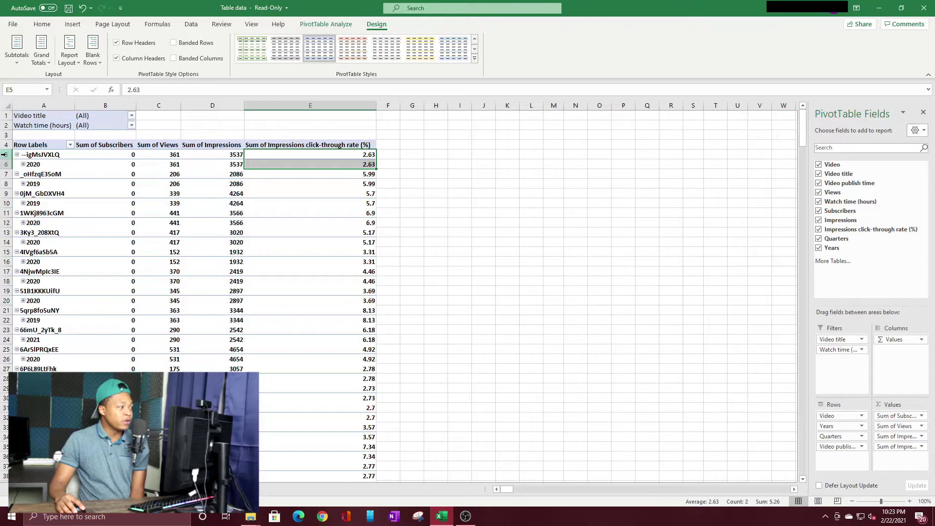
{"action": "left_click_drag", "start_coordinate": [4, 155], "coordinate": [4, 164]}
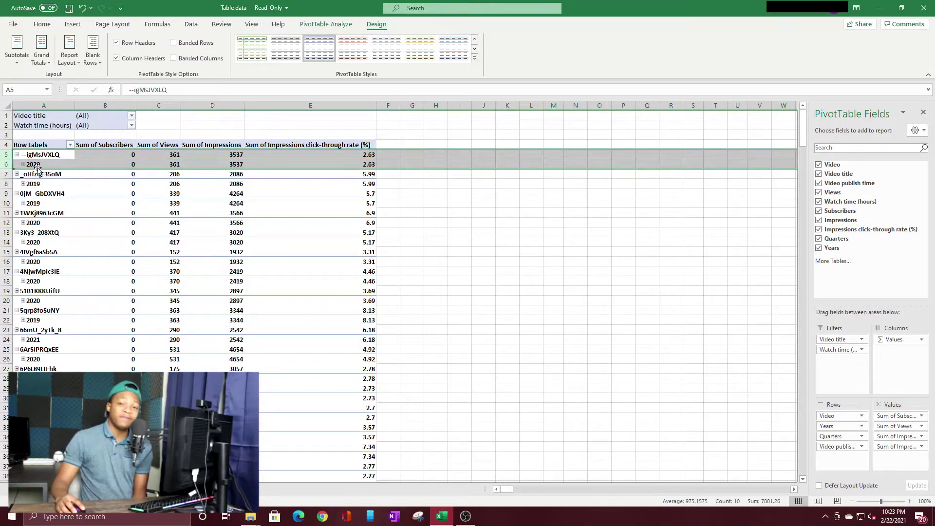
{"action": "left_click", "coordinate": [361, 155]}
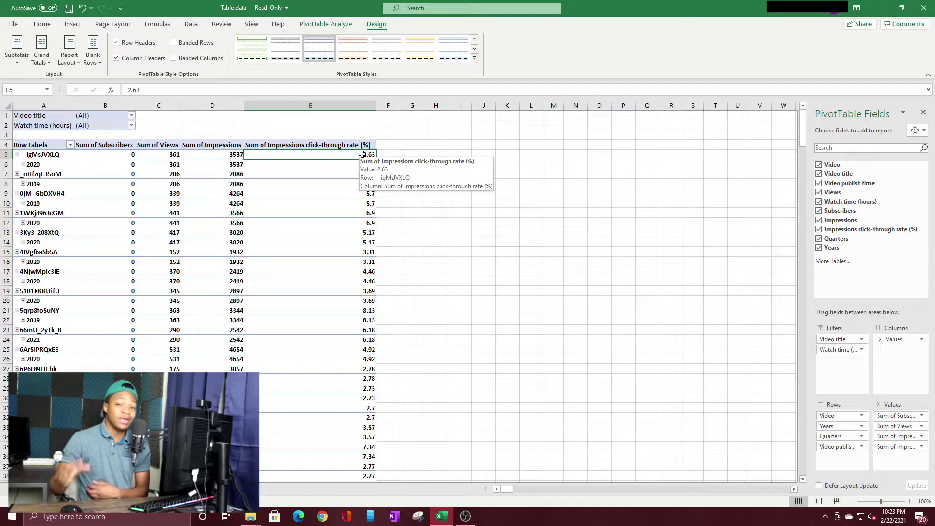
{"action": "left_click", "coordinate": [18, 43]}
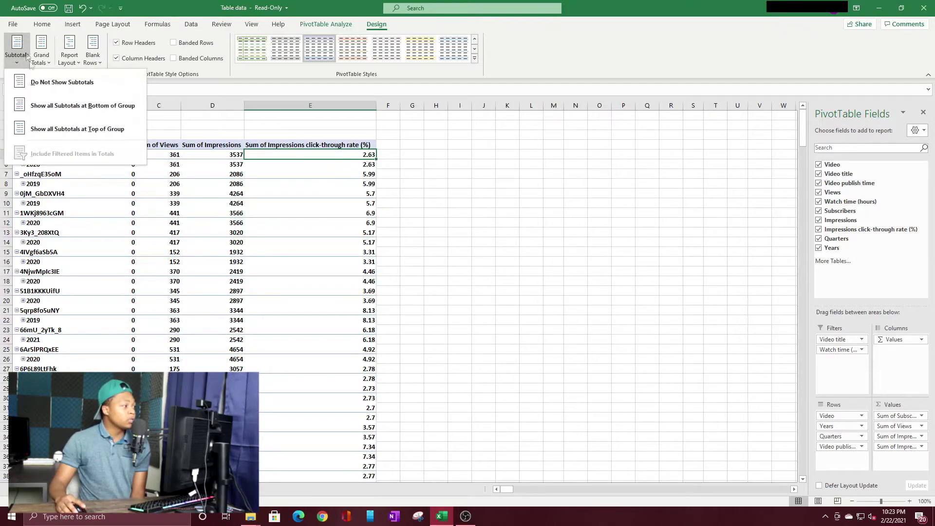
{"action": "left_click", "coordinate": [49, 80]}
{"action": "left_click", "coordinate": [369, 166]}
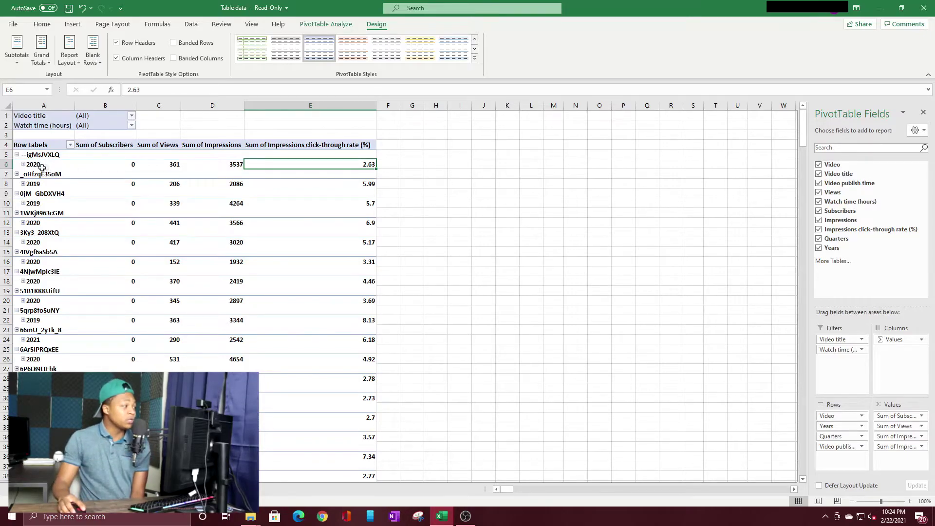
Ungroup the year labels so each video shows its full publish date, e.g. 10/7/2020
{"action": "left_click", "coordinate": [44, 165]}
{"action": "right_click", "coordinate": [45, 166]}
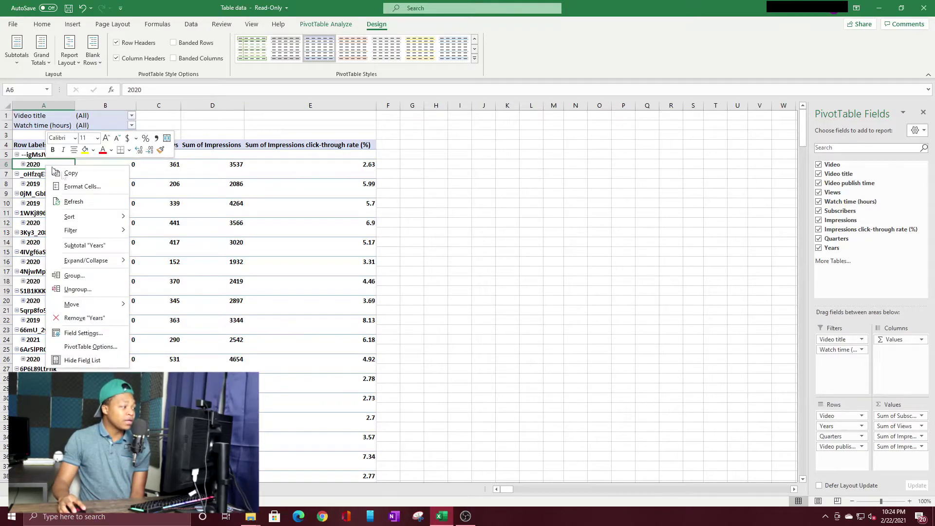
{"action": "left_click", "coordinate": [96, 289]}
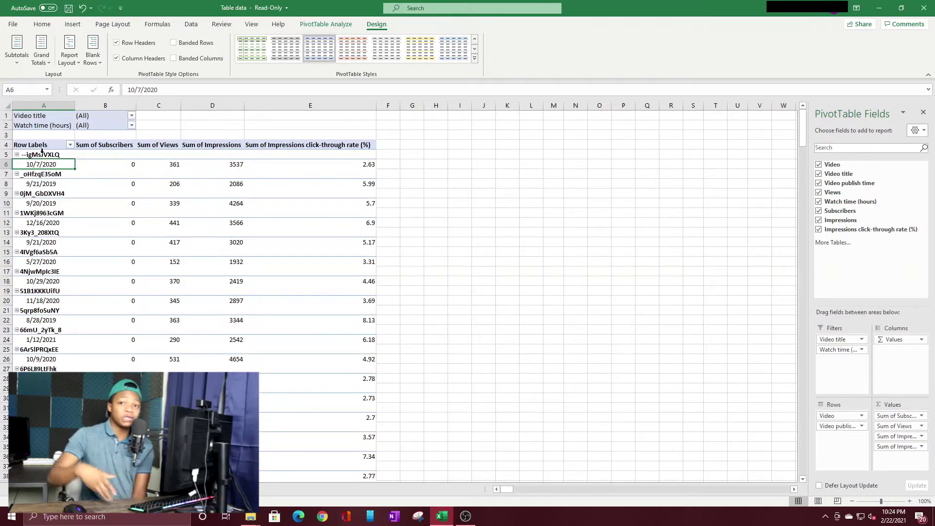
{"action": "left_click", "coordinate": [45, 64]}
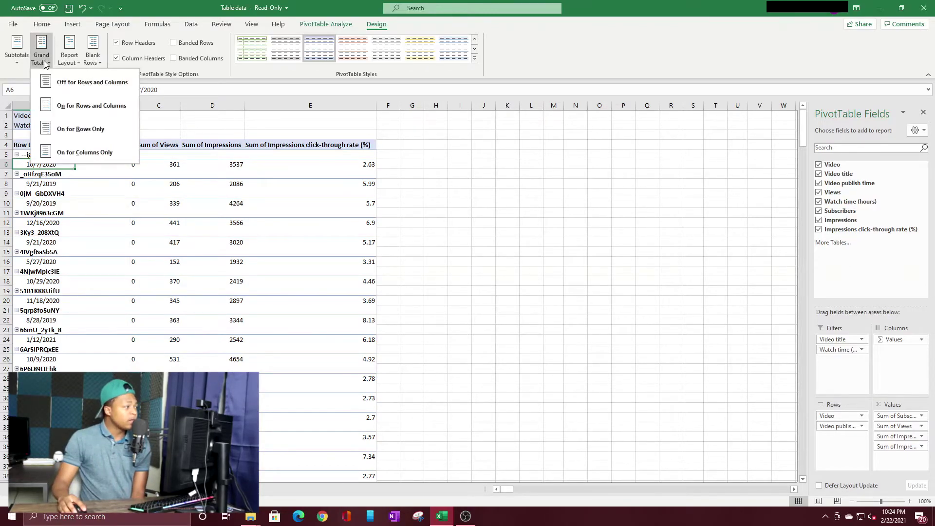
Apply Show in Tabular Form from Report Layout, then undo it
{"action": "left_click", "coordinate": [69, 59]}
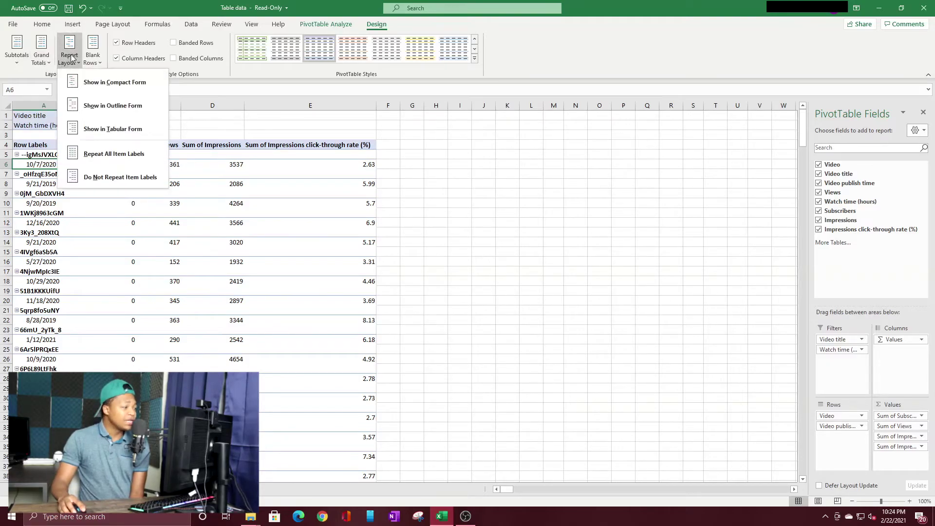
{"action": "left_click", "coordinate": [130, 83]}
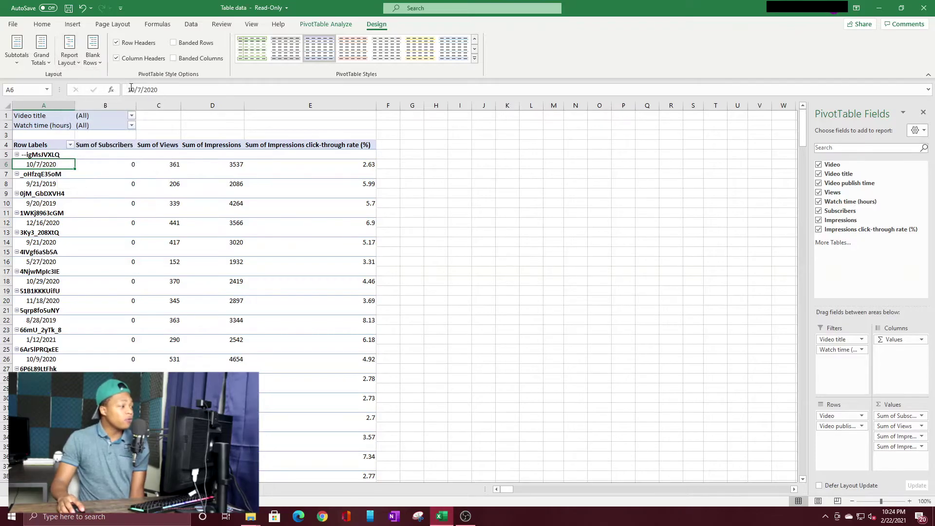
{"action": "left_click", "coordinate": [62, 60]}
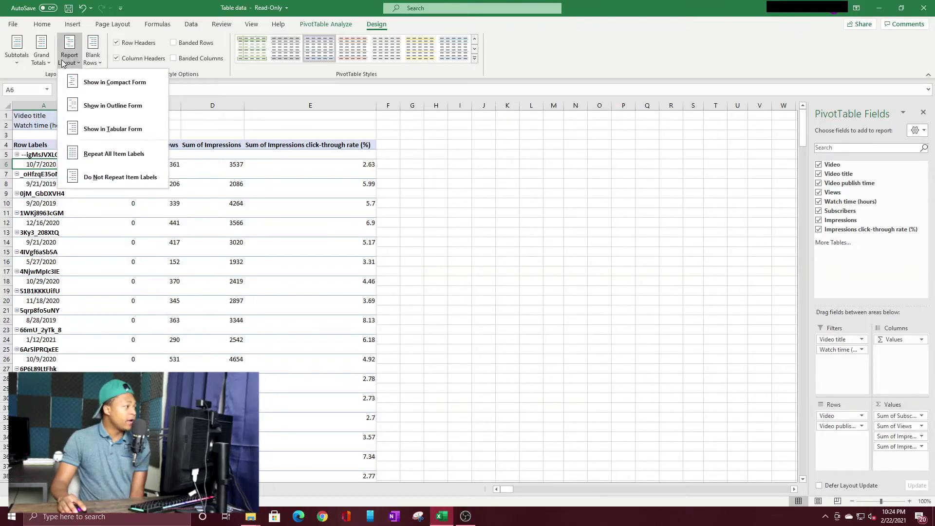
{"action": "left_click", "coordinate": [106, 130]}
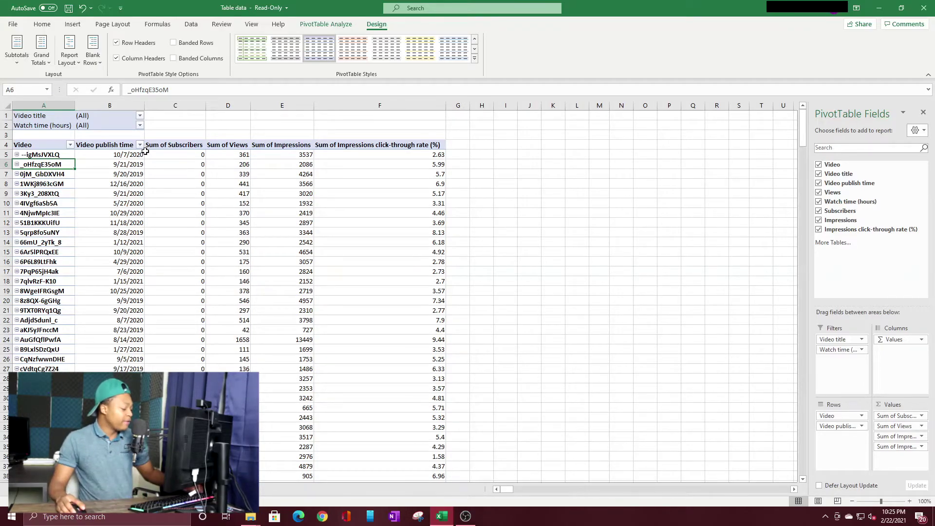
{"action": "key", "text": "ctrl+z"}
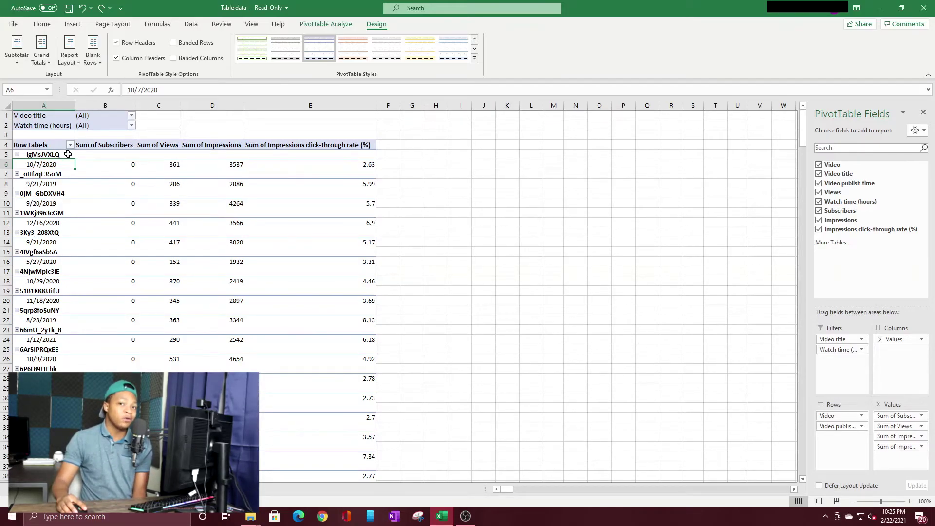
Reapply Show in Tabular Form and check the layout and blank row options without changes
{"action": "left_click", "coordinate": [70, 52]}
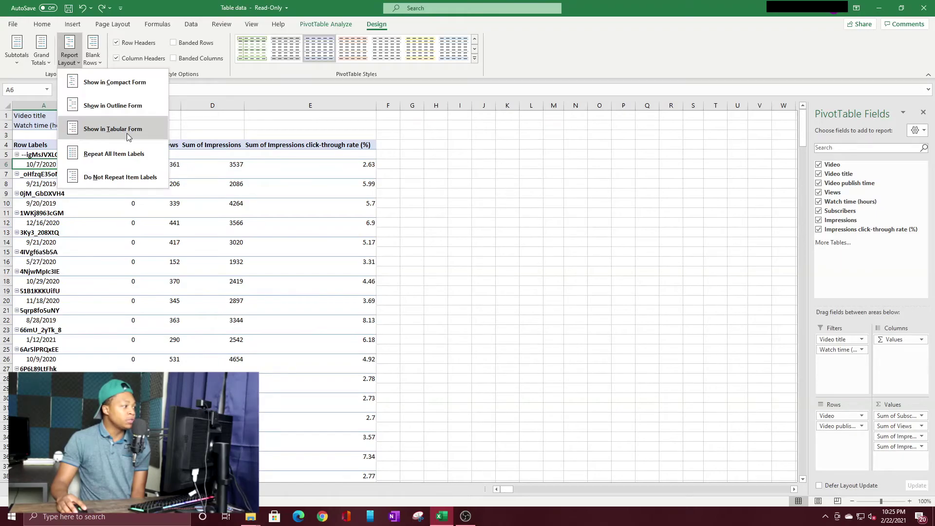
{"action": "left_click", "coordinate": [126, 133]}
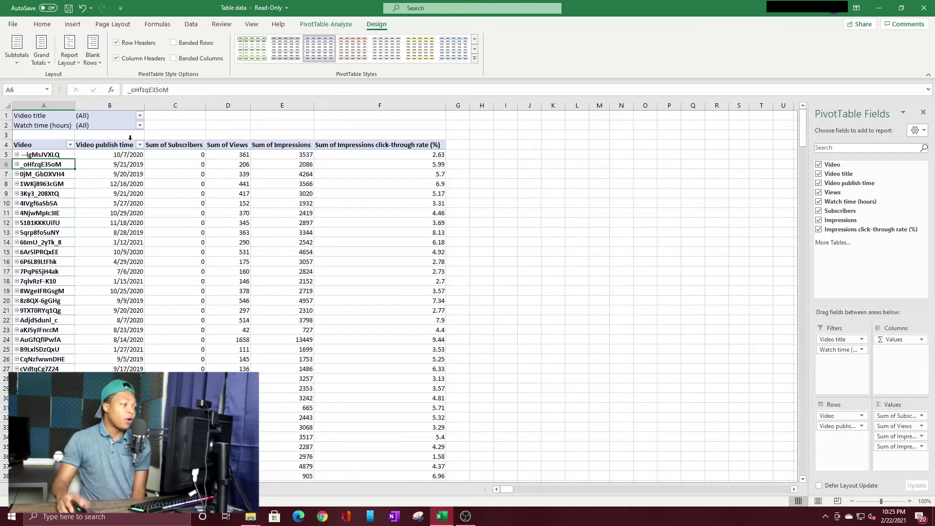
{"action": "left_click", "coordinate": [130, 138]}
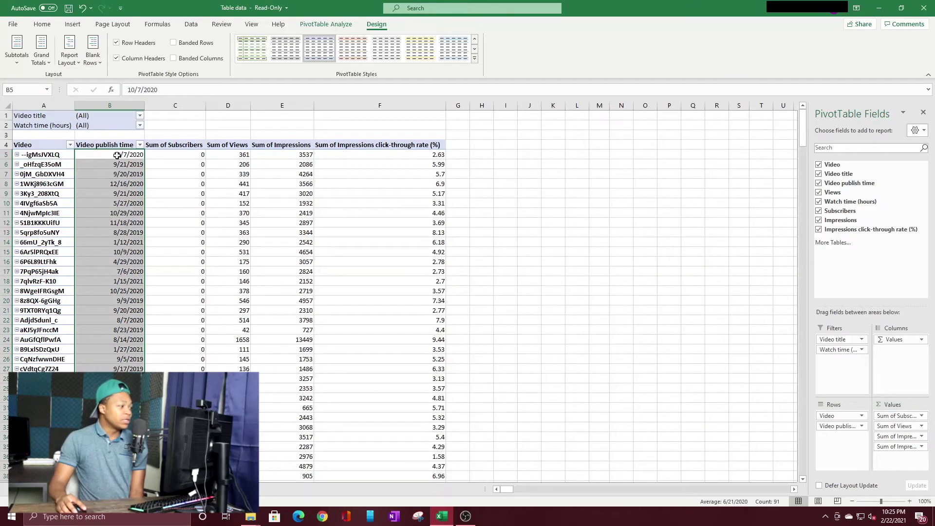
{"action": "left_click", "coordinate": [112, 154]}
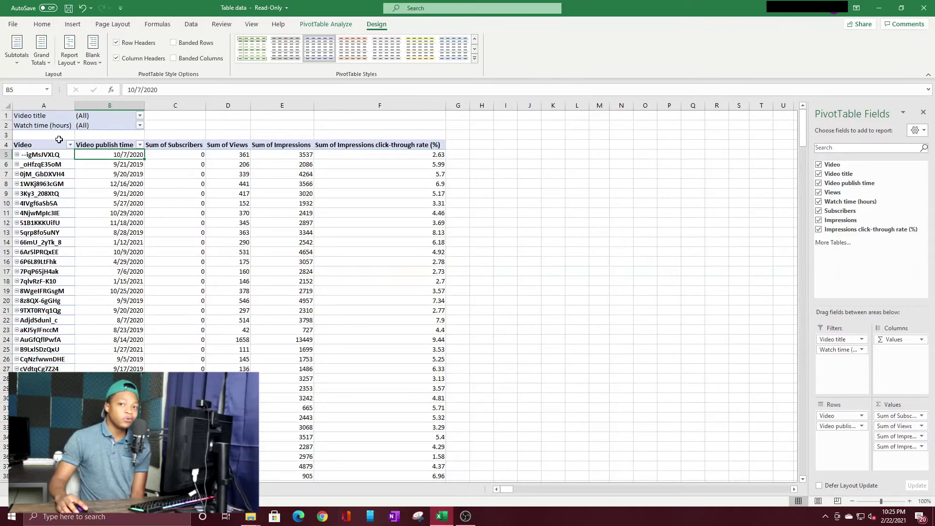
{"action": "left_click", "coordinate": [69, 54]}
{"action": "left_click", "coordinate": [93, 55]}
{"action": "left_click", "coordinate": [93, 56]}
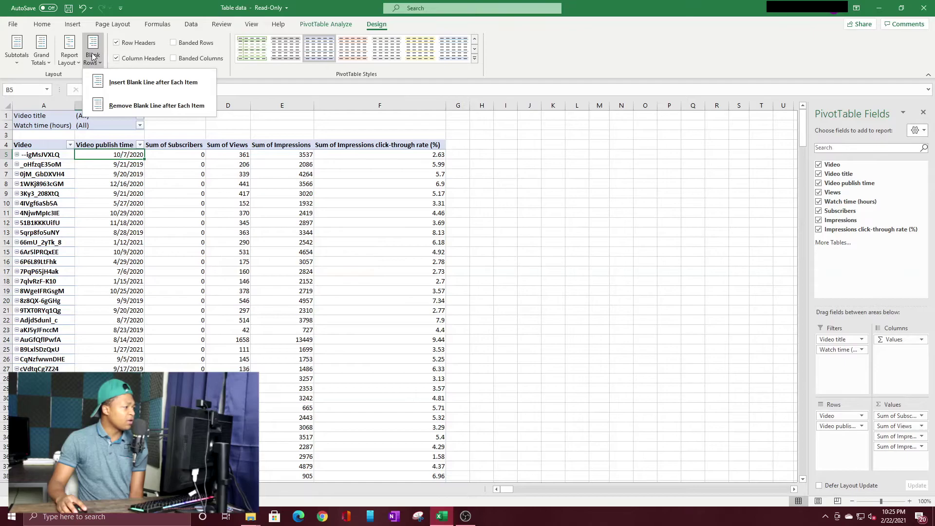
{"action": "left_click", "coordinate": [92, 55]}
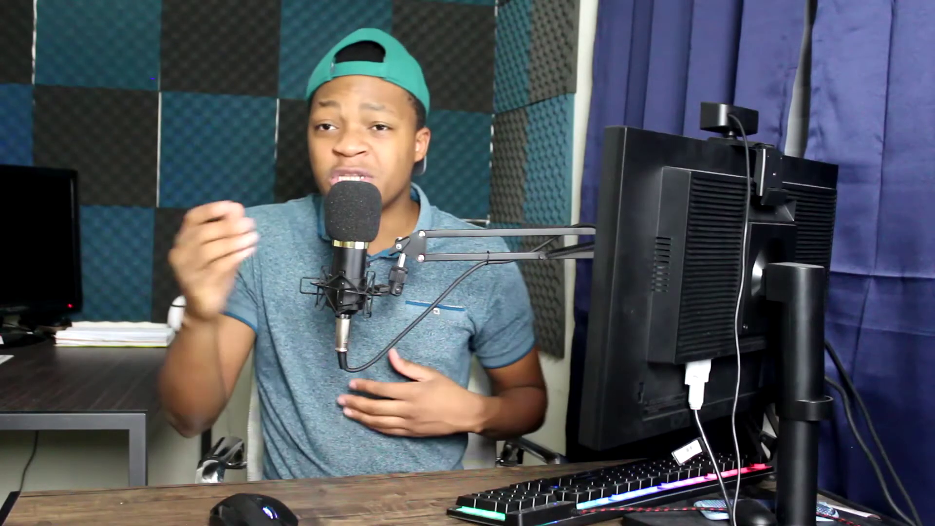